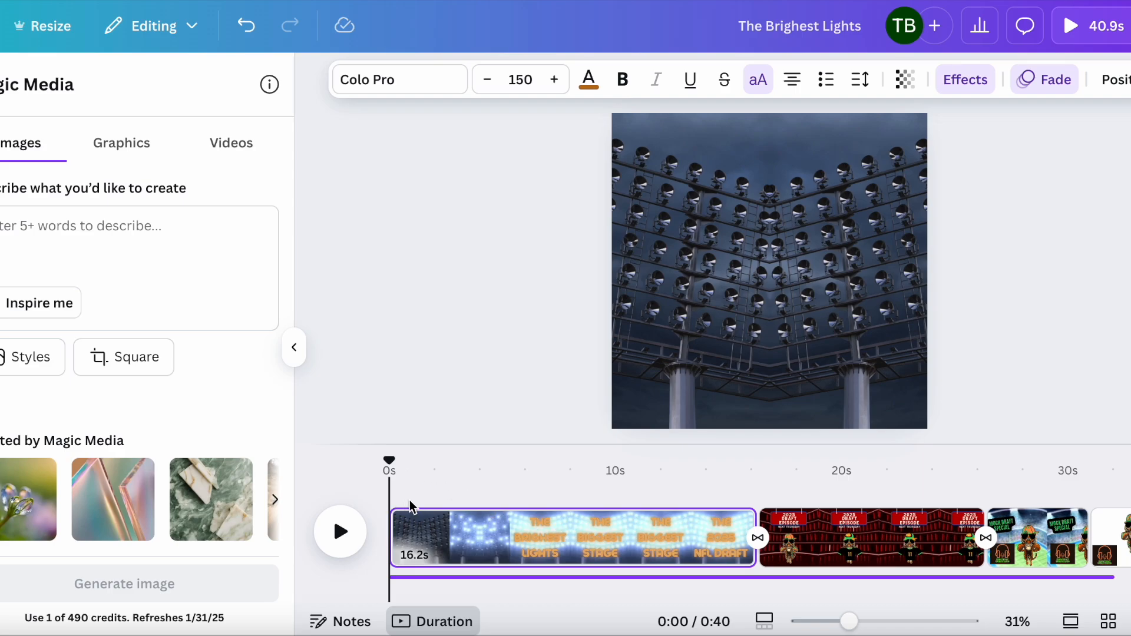
Step: Scrub the playhead across the first page and select the title text on the canvas
left_click_drag(395, 457, 669, 430)
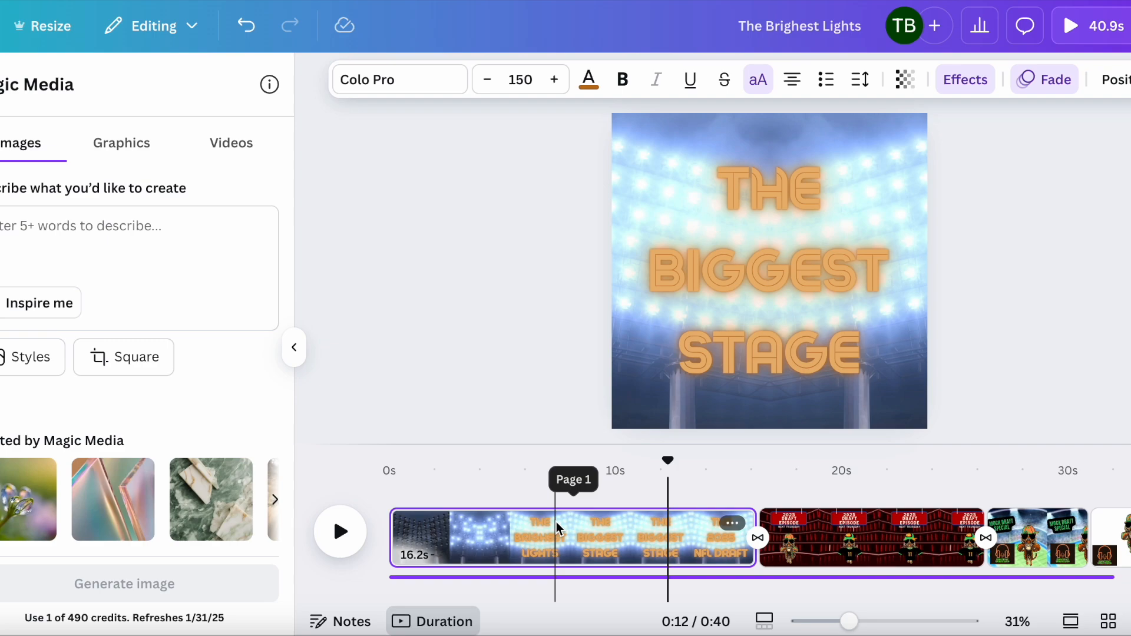
left_click_drag(671, 459, 547, 466)
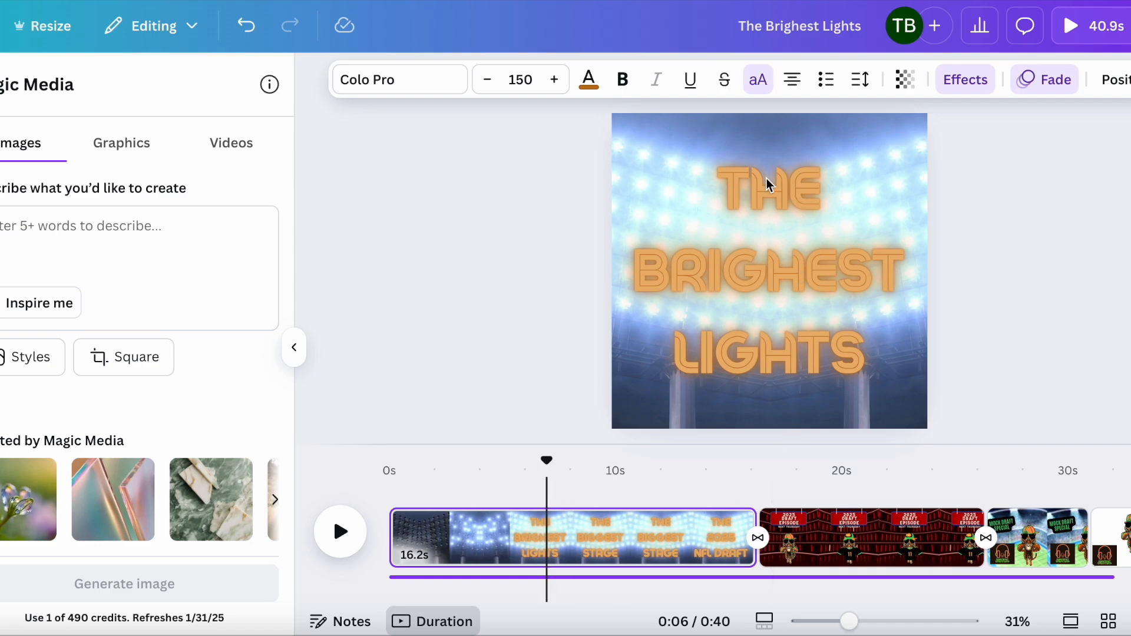
left_click(780, 264)
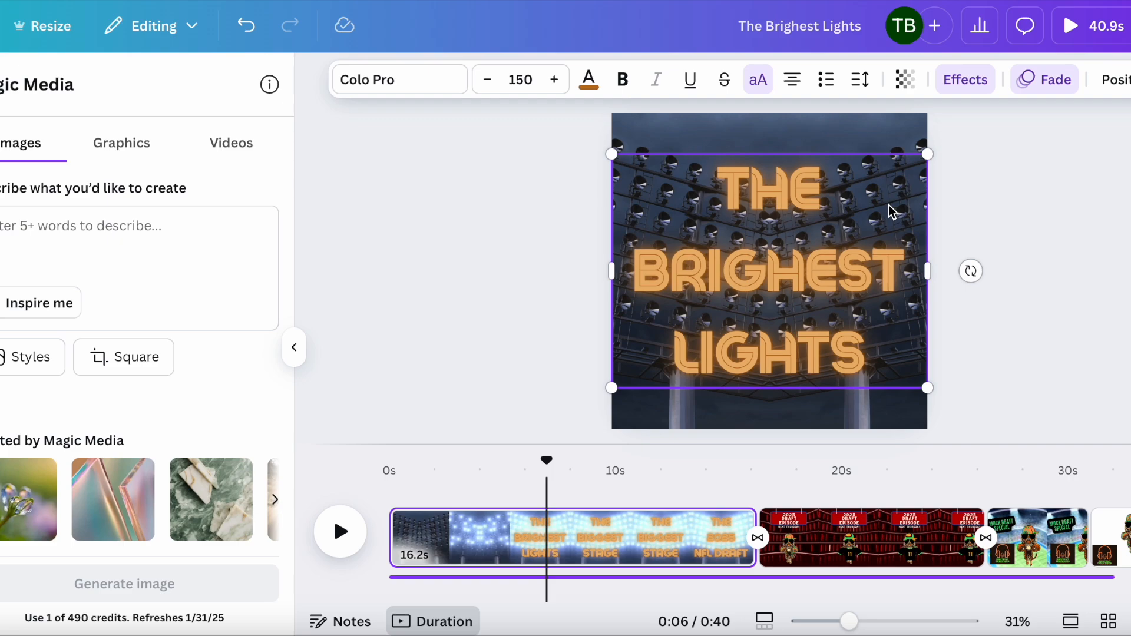
left_click(849, 184)
left_click(852, 187)
Step: Open the title text's animation settings and scroll through the available animation options
left_click(1048, 82)
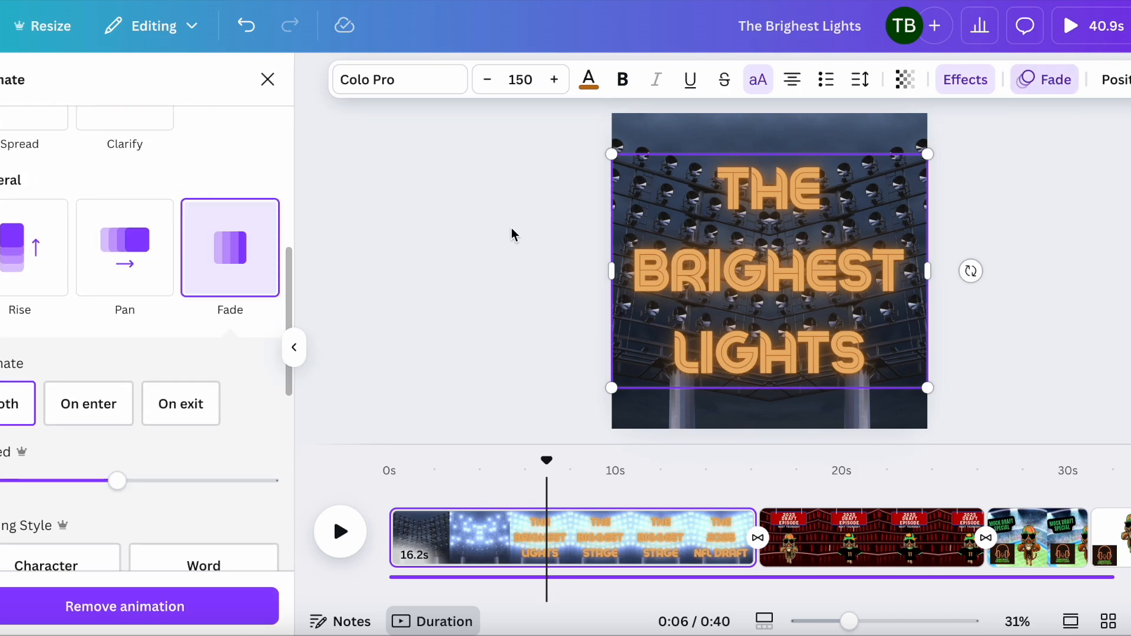
scroll(223, 252, "up", 10)
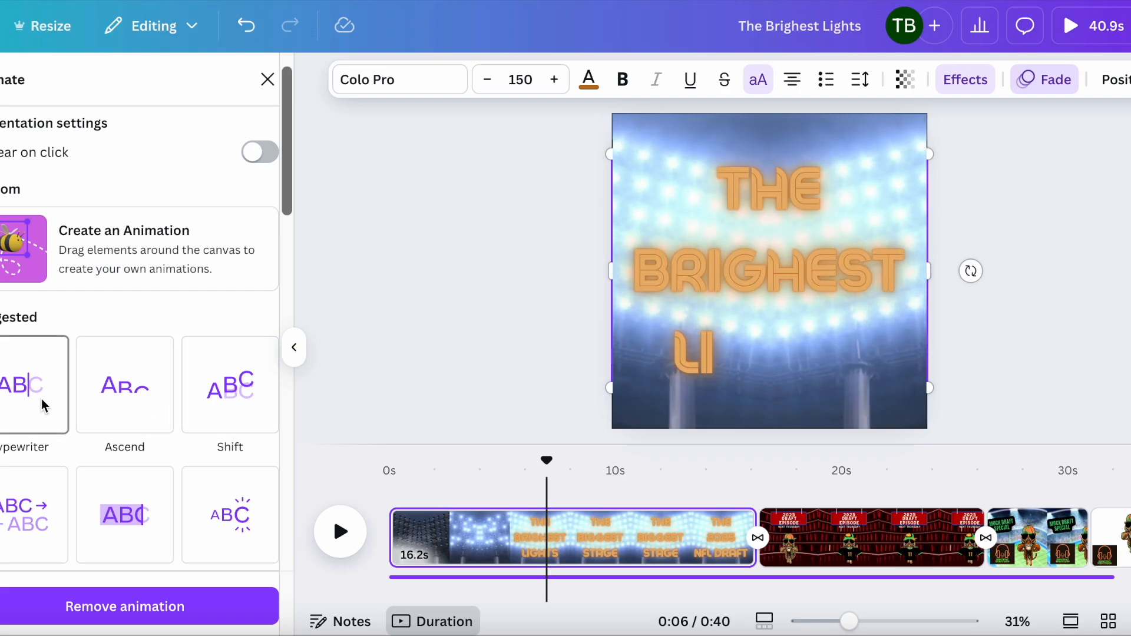
scroll(41, 398, "down", 7)
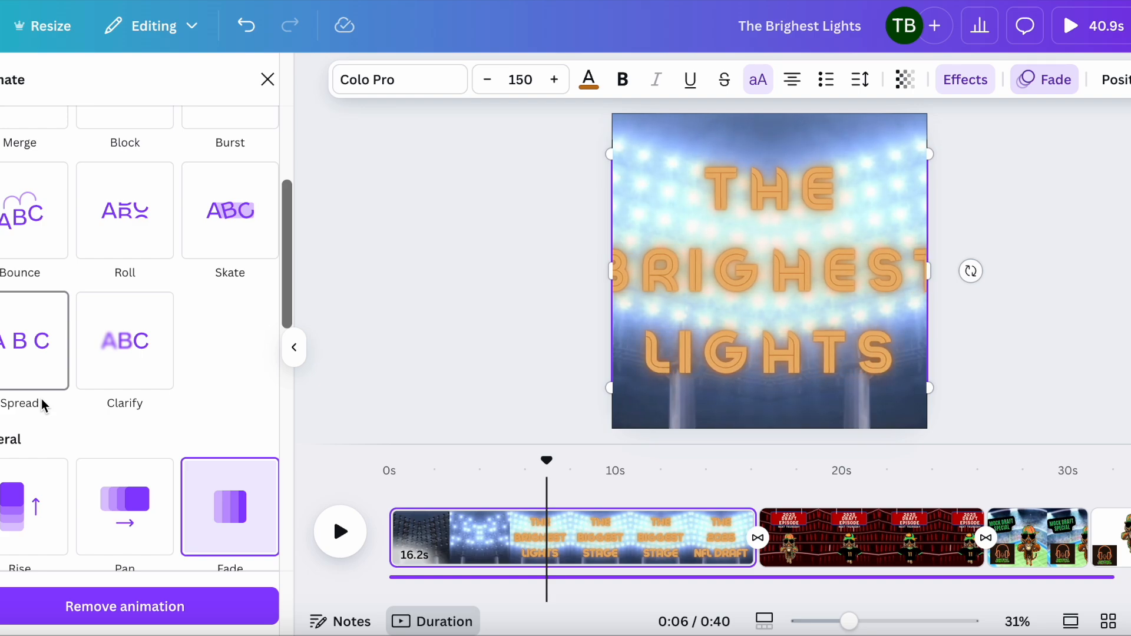
scroll(152, 392, "down", 5)
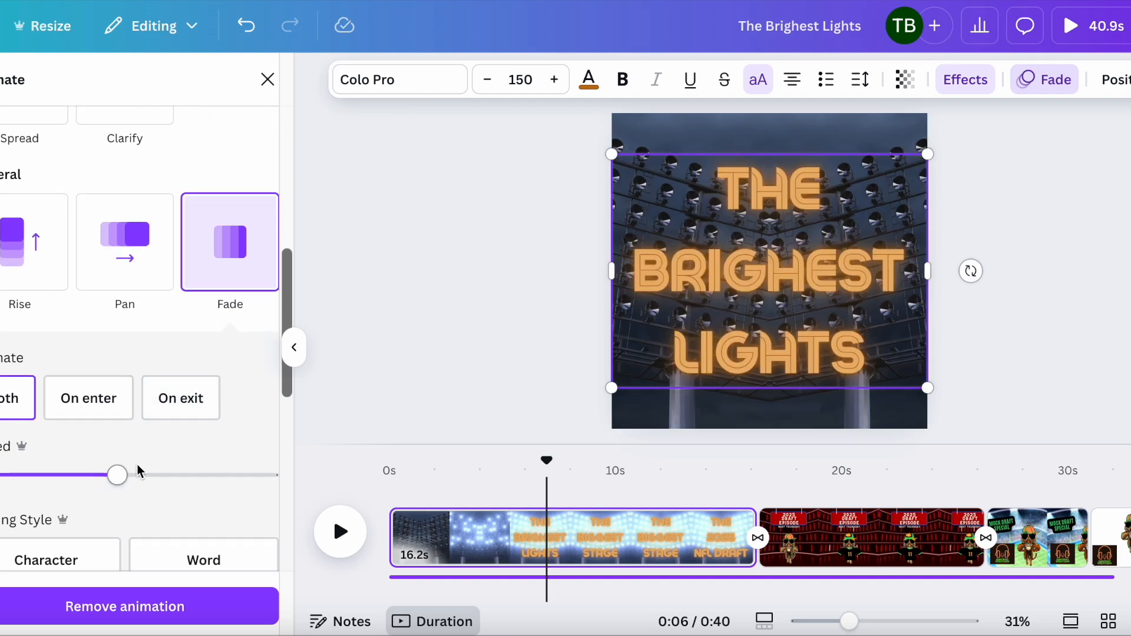
scroll(184, 447, "down", 3)
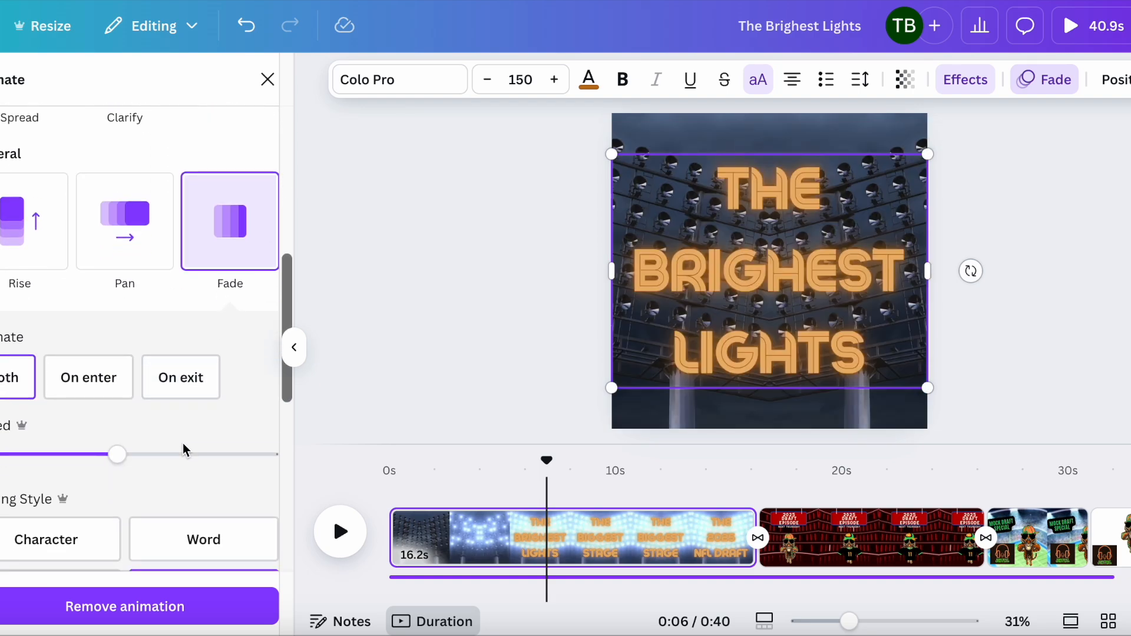
scroll(134, 378, "down", 3)
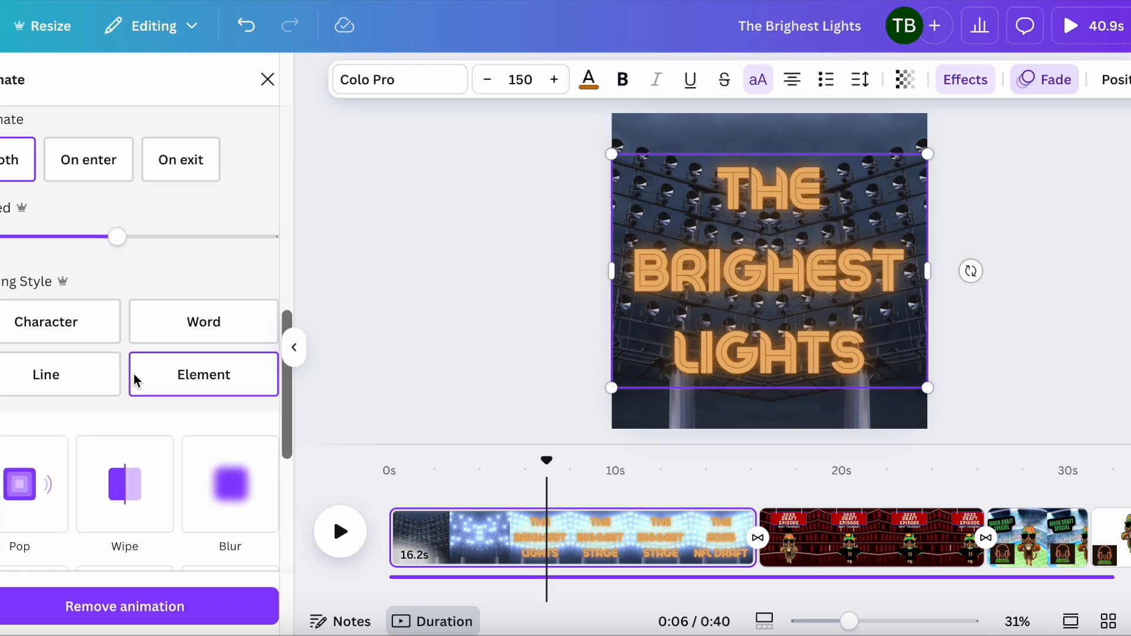
scroll(135, 382, "up", 9)
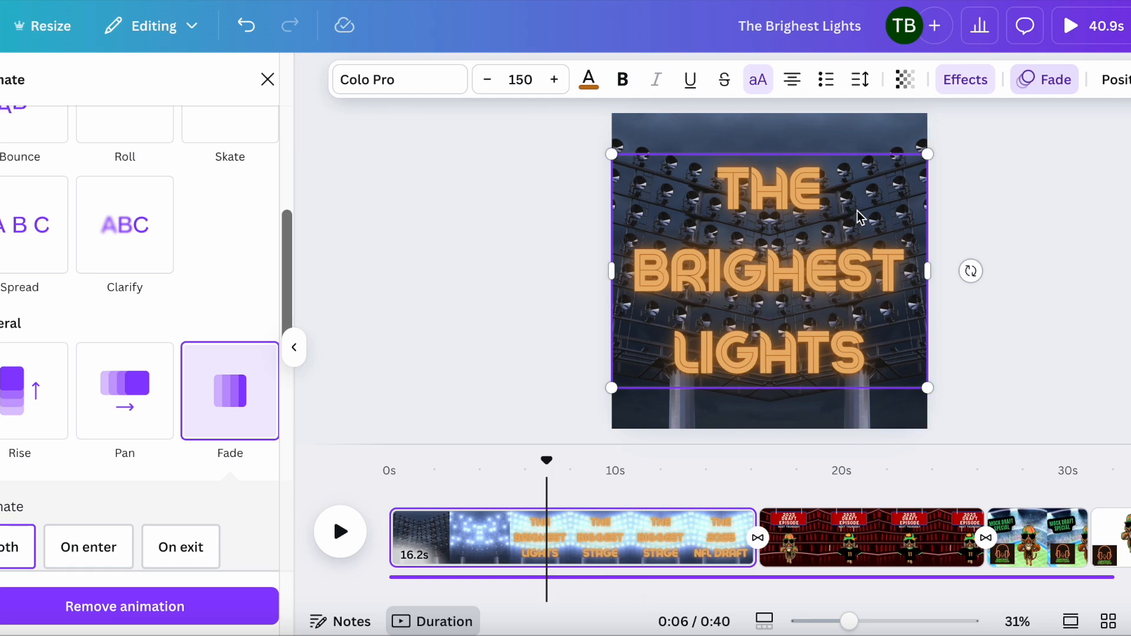
Step: Turn on element timing for the title text so its layers appear on the timeline
right_click(818, 256)
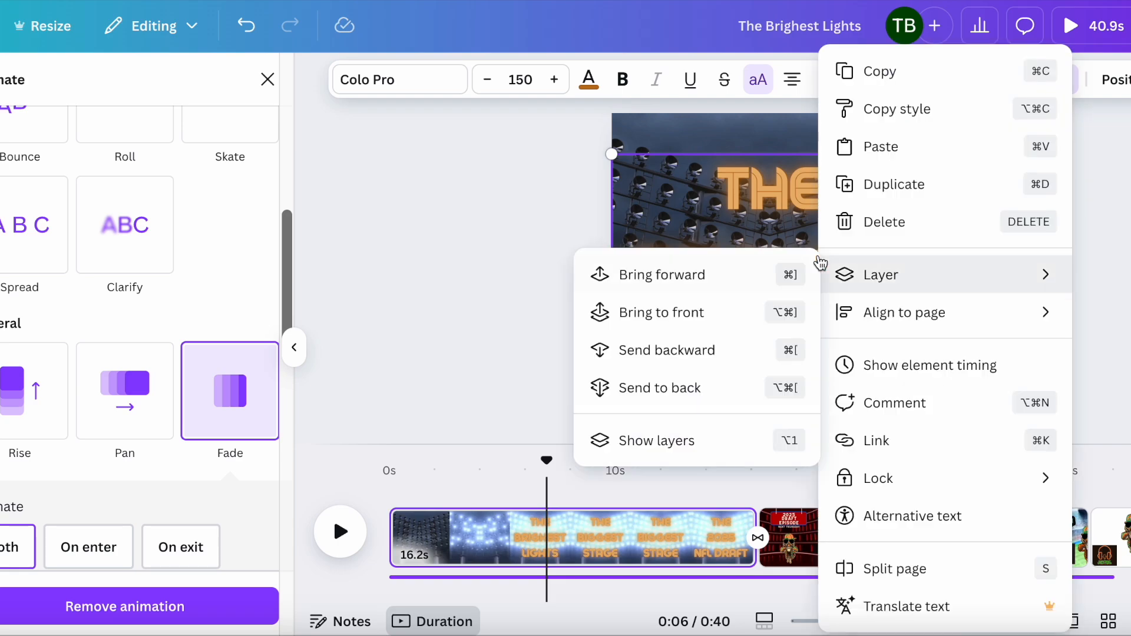
left_click(783, 185)
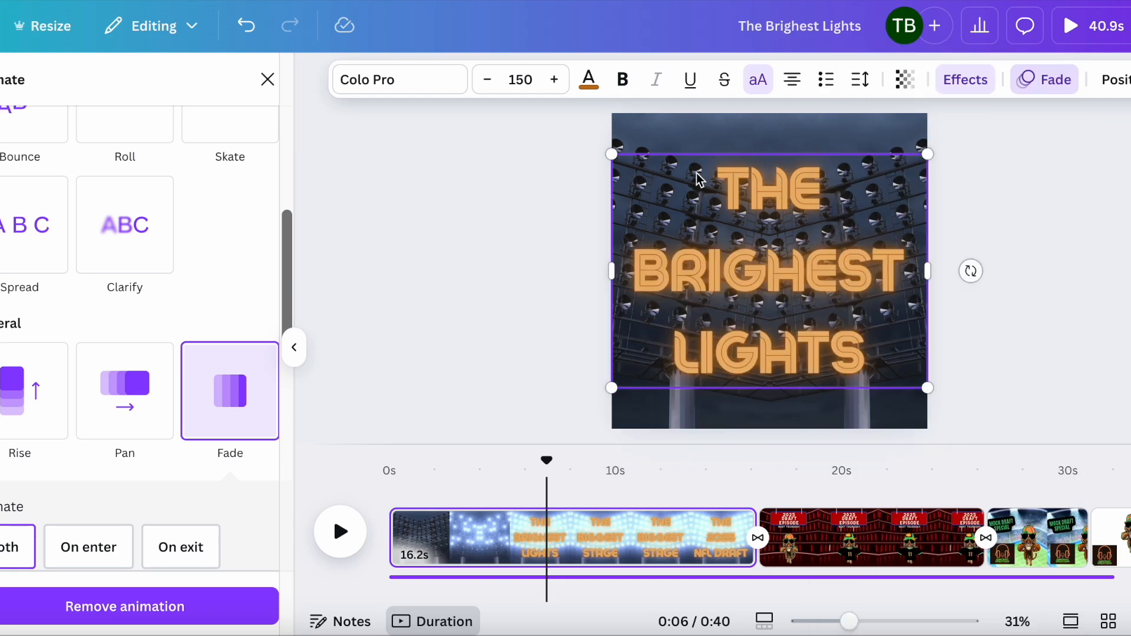
right_click(801, 200)
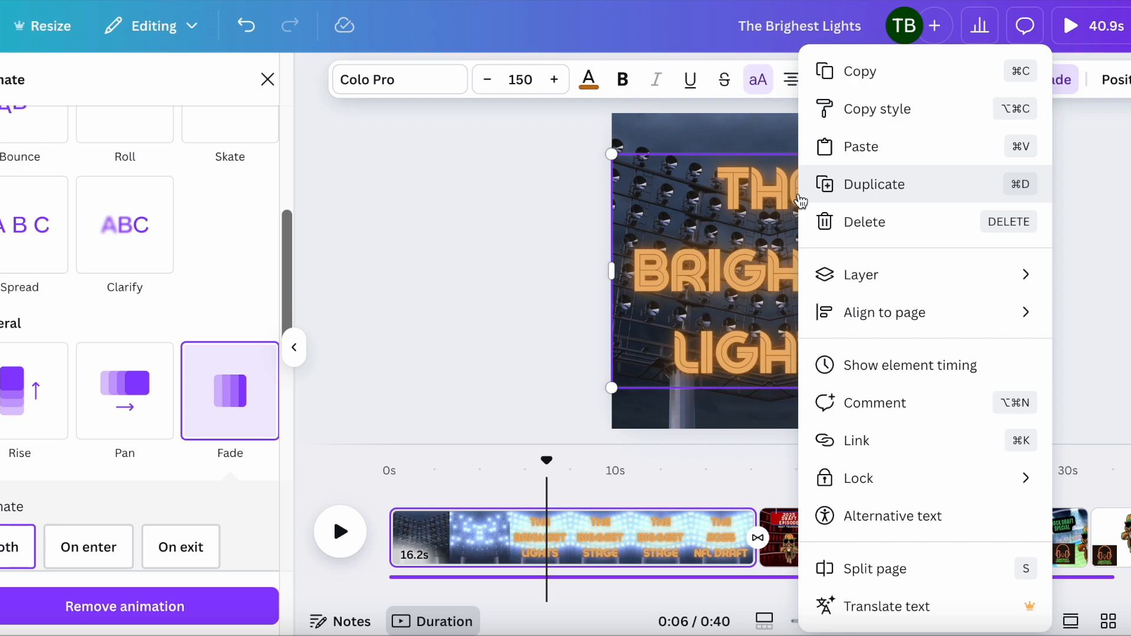
left_click(888, 365)
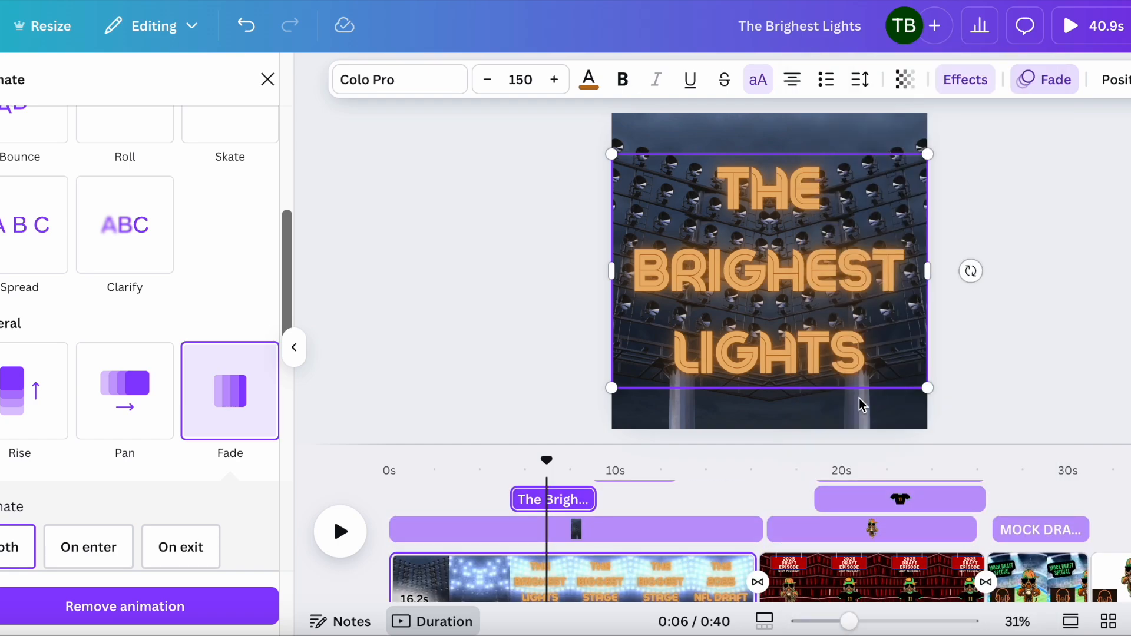
Step: Scroll the element timing tracks and select the "The Brighest Lights" and "The Biggest Stage" text layers
scroll(691, 525, "up", 3)
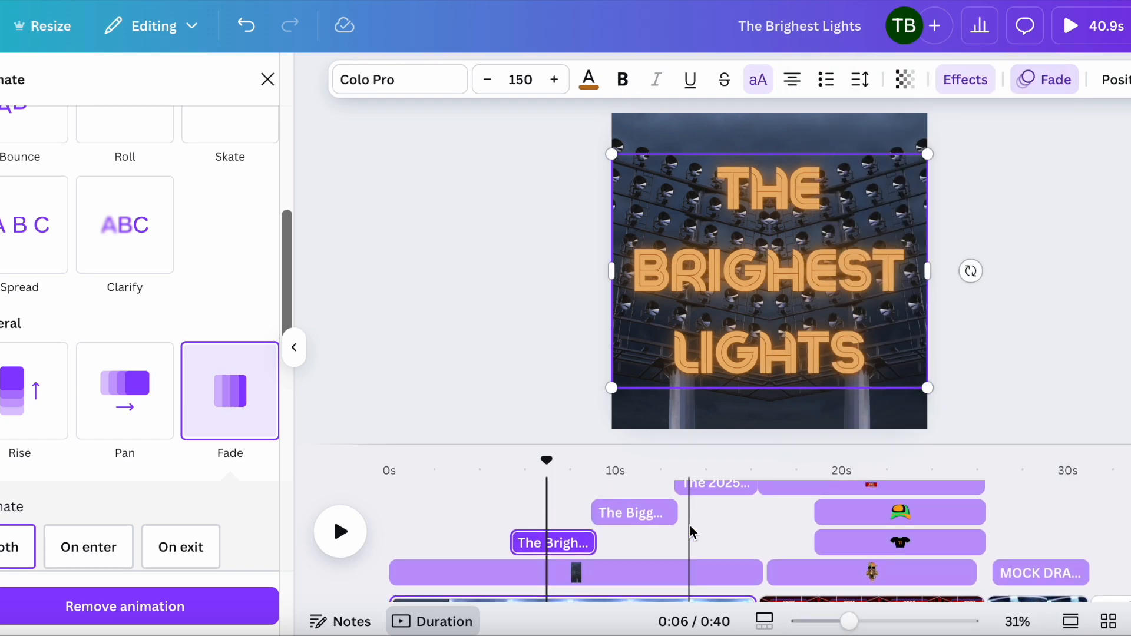
scroll(690, 527, "up", 3)
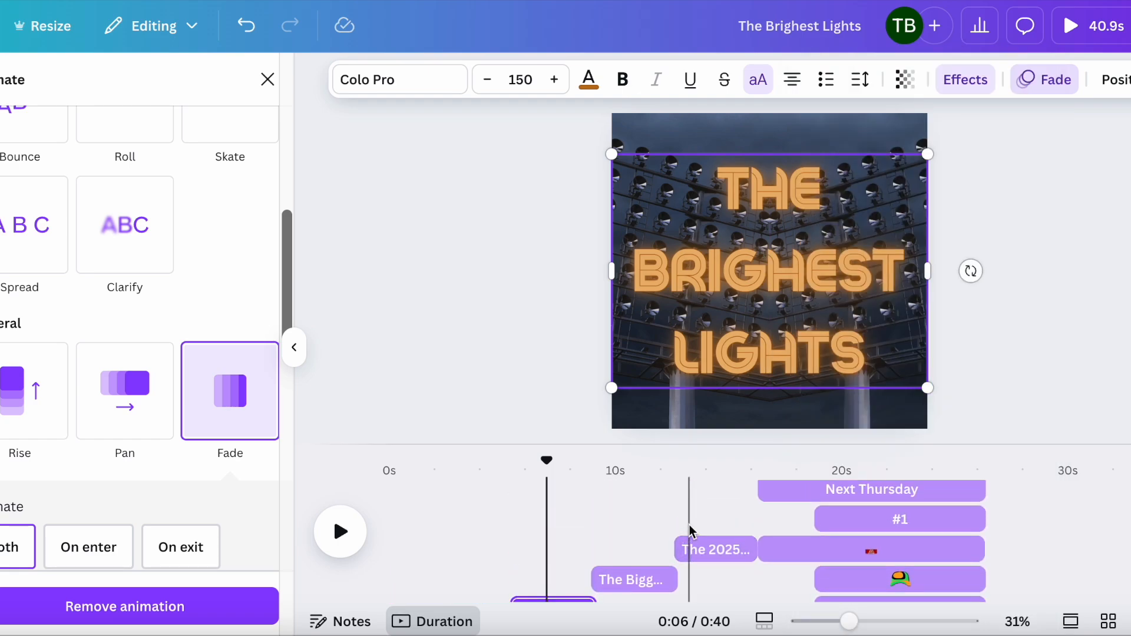
scroll(691, 530, "down", 5)
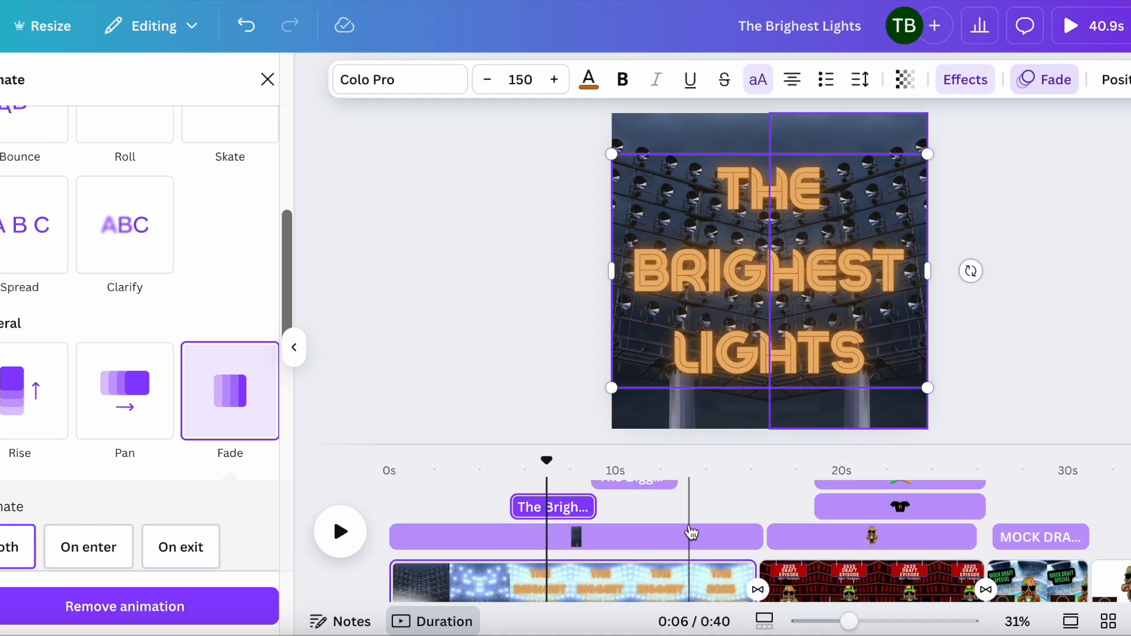
scroll(690, 532, "up", 3)
left_click(556, 530)
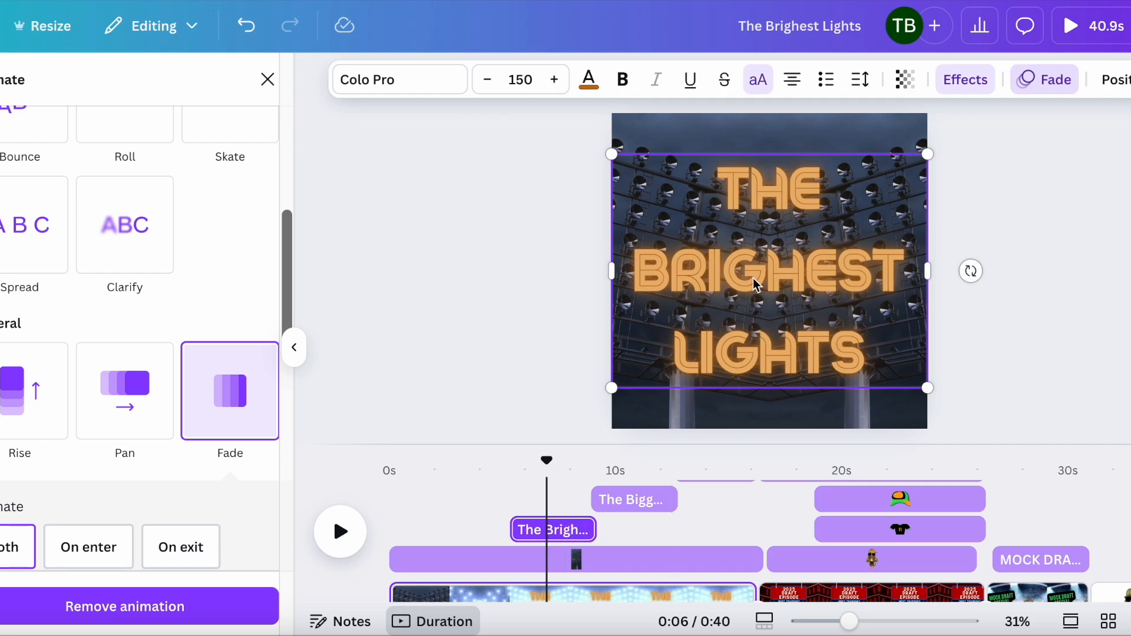
left_click(626, 502)
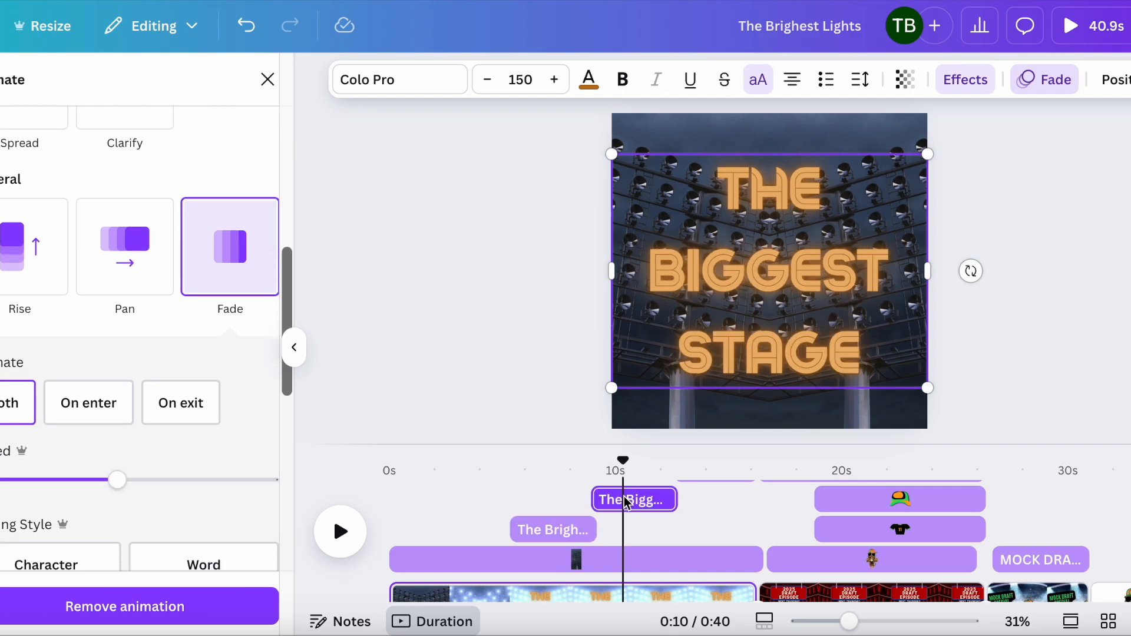
Step: Select the "The 2025 NFL Draft" text layer, then the background video layer on the timeline
scroll(726, 524, "up", 2)
left_click(723, 518)
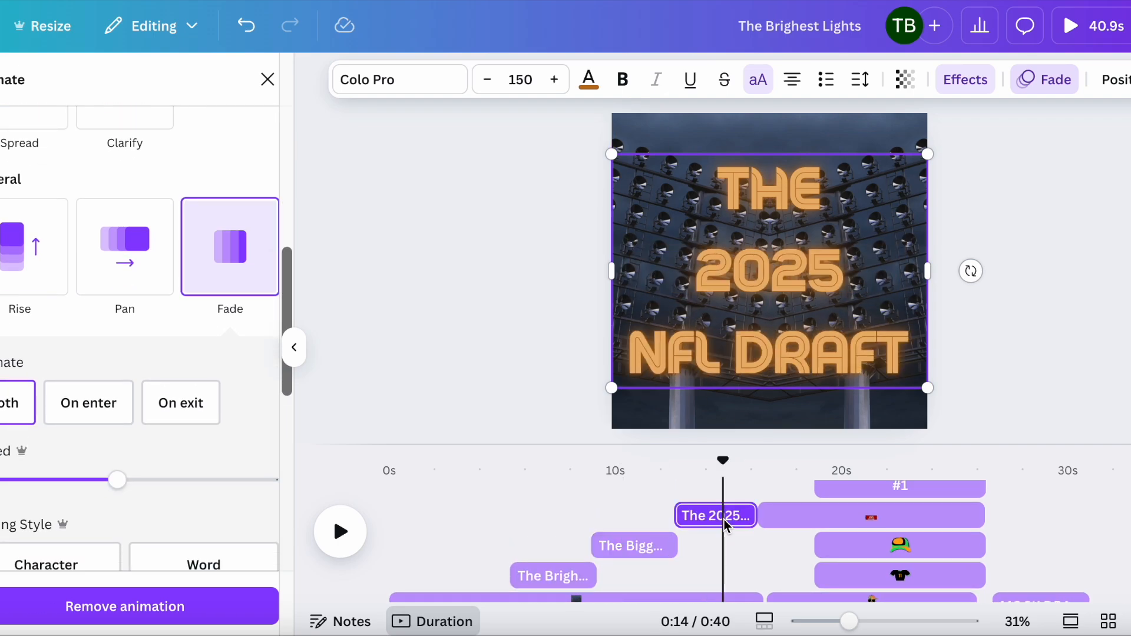
scroll(724, 519, "down", 2)
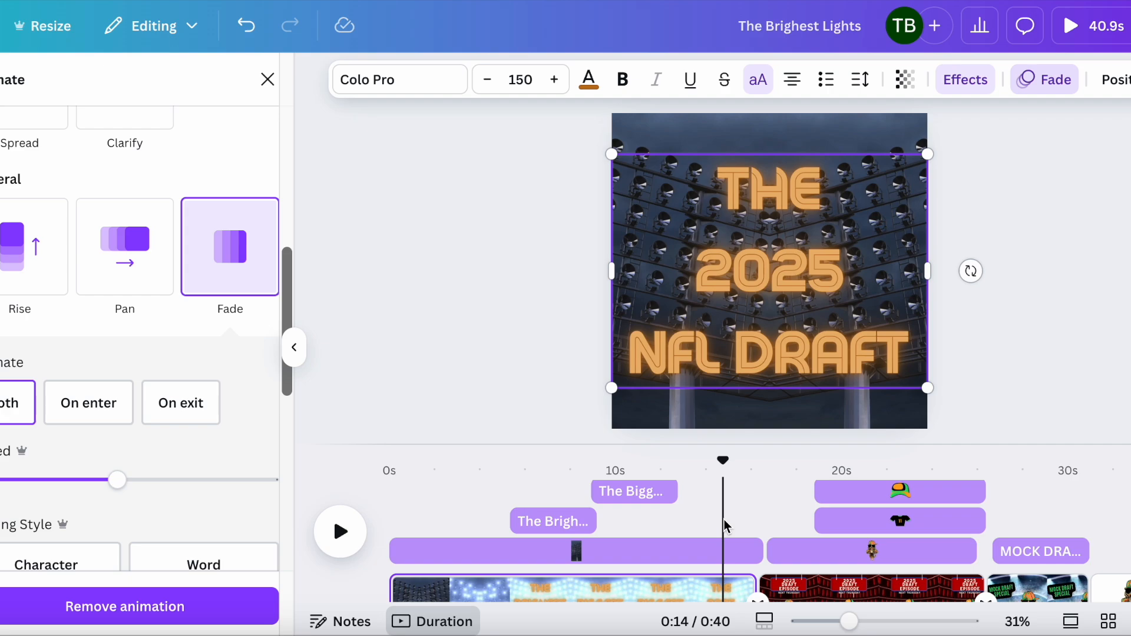
left_click(689, 551)
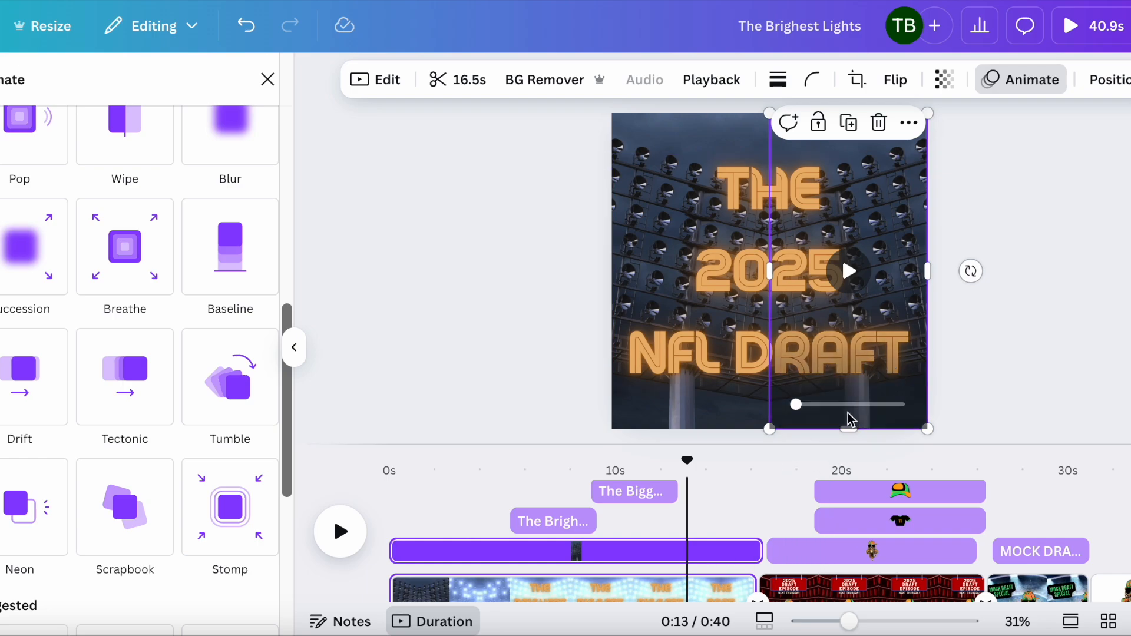
Step: Scroll the timing tracks and select the tiger graphic layer on the second page
scroll(781, 527, "down", 2)
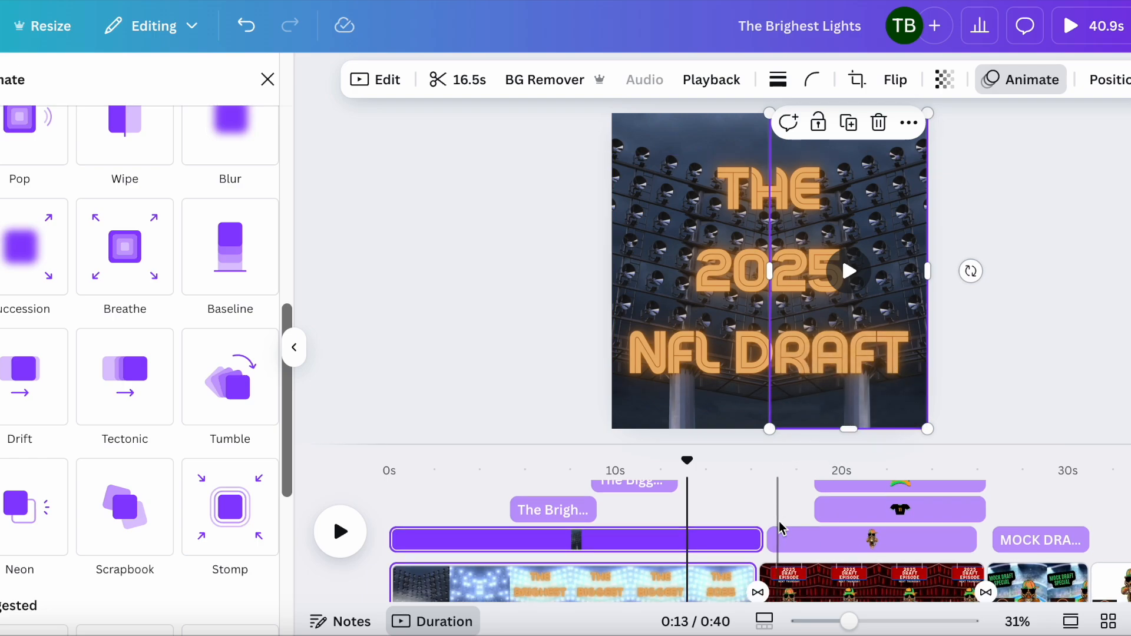
scroll(780, 527, "up", 3)
scroll(780, 527, "up", 2)
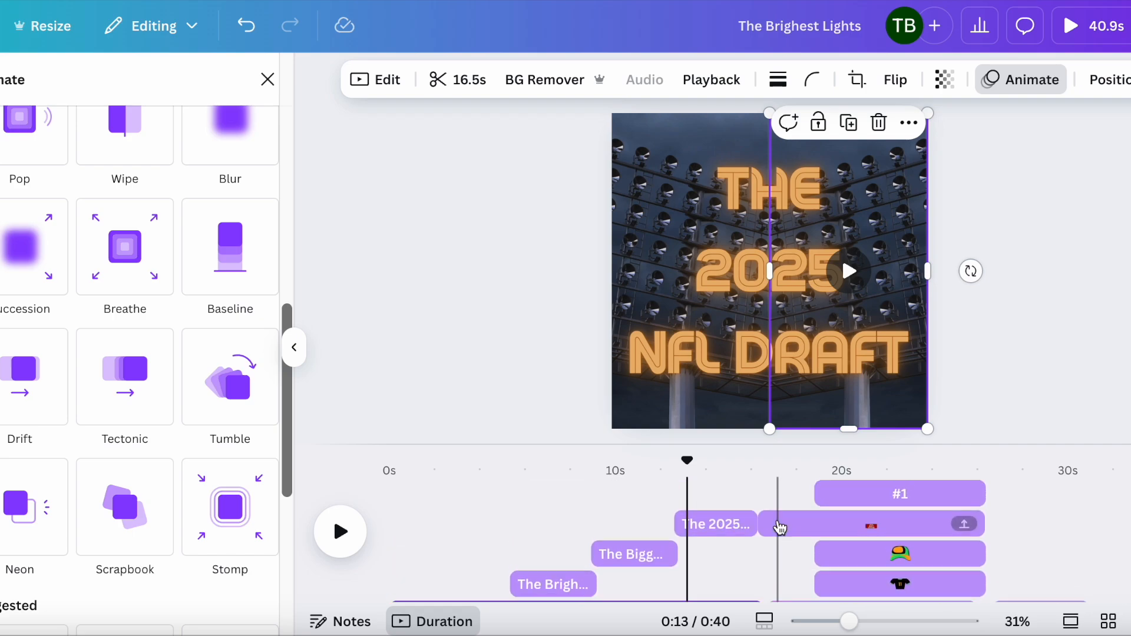
scroll(780, 527, "down", 3)
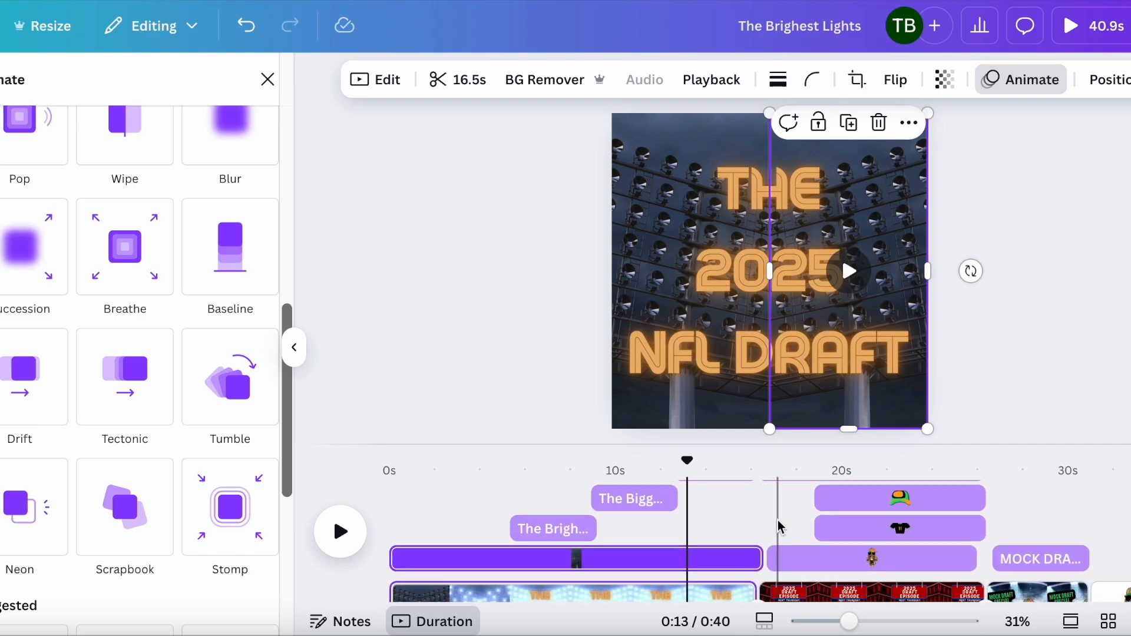
left_click(837, 561)
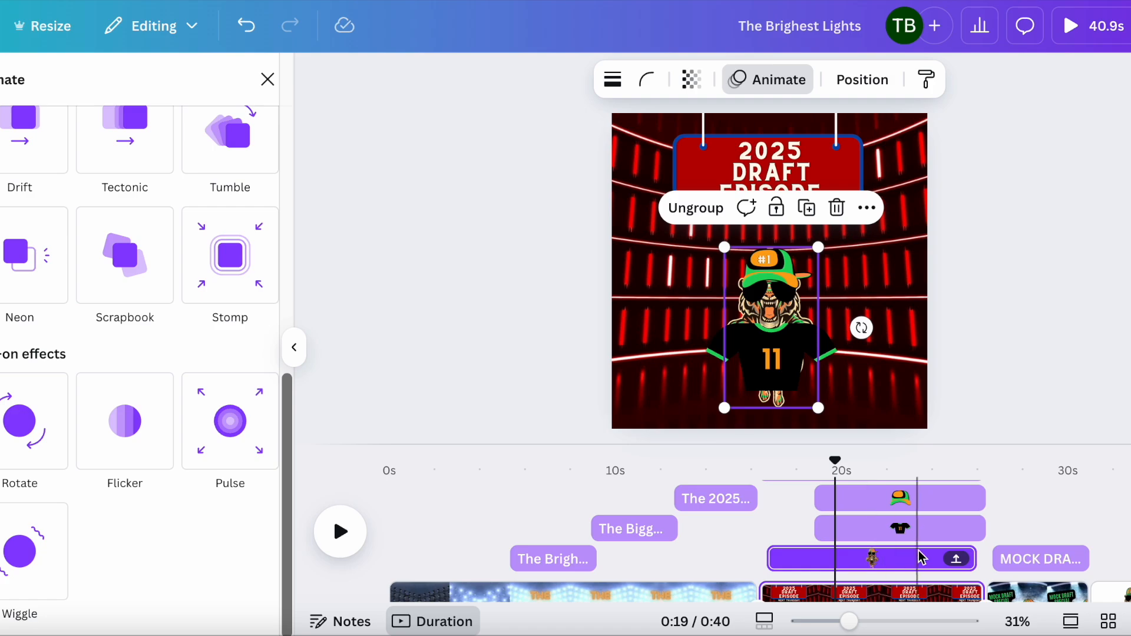
Step: Jump to the last page of the timeline, then return to the second page
scroll(921, 556, "down", 2)
left_click(1119, 562)
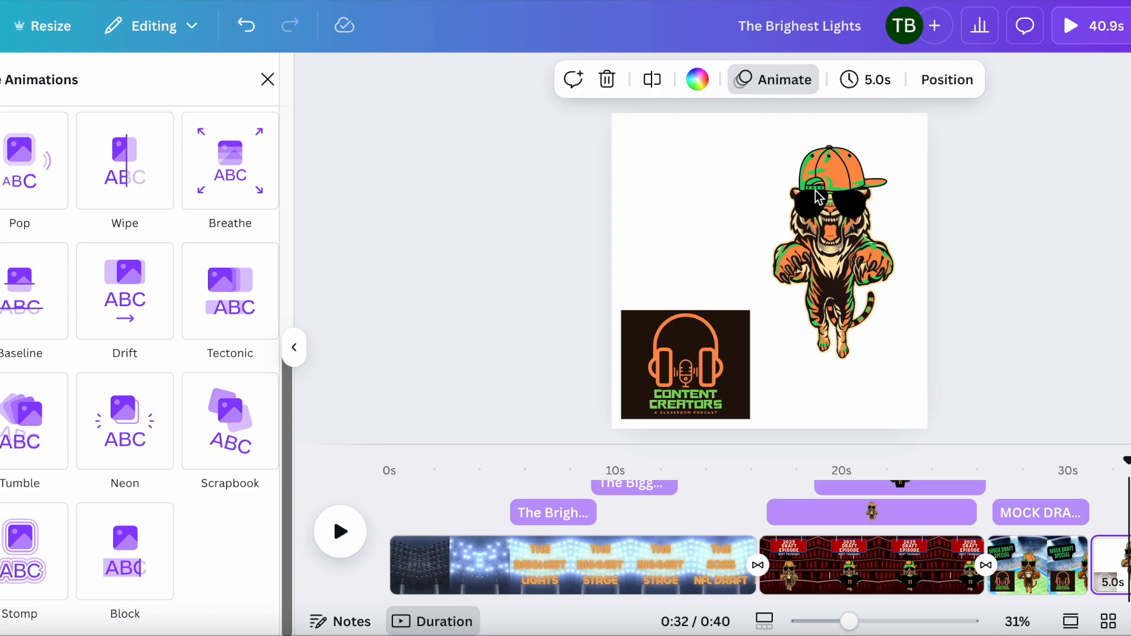
left_click(822, 565)
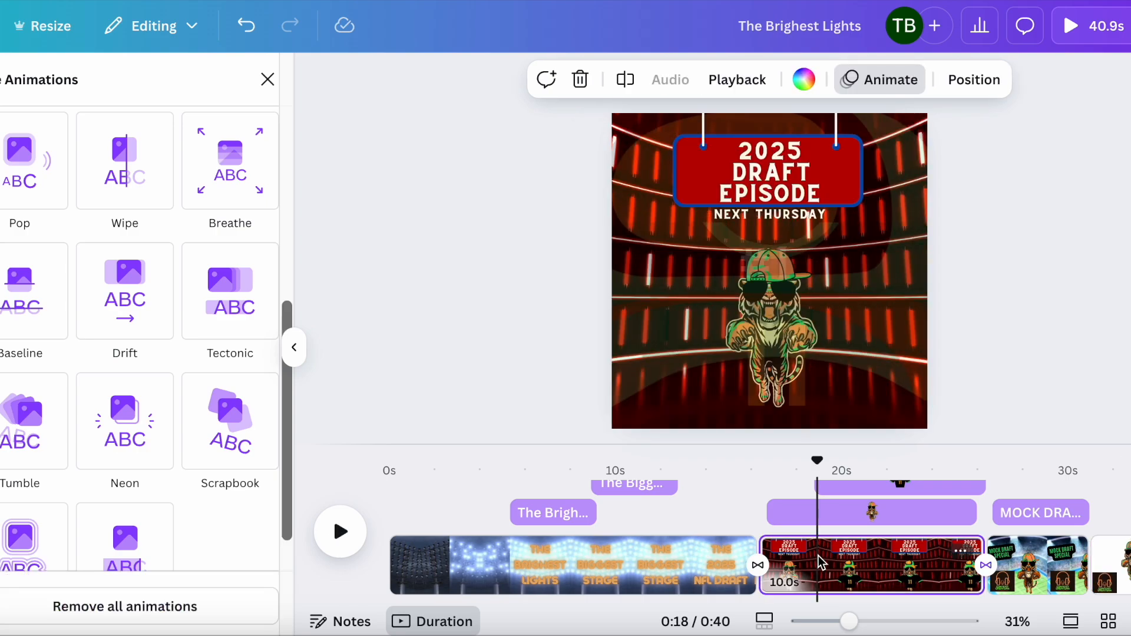
Step: Scroll through the second page's element tracks and select the jersey graphic layer to inspect its animation
scroll(823, 519, "up", 2)
scroll(823, 514, "up", 1)
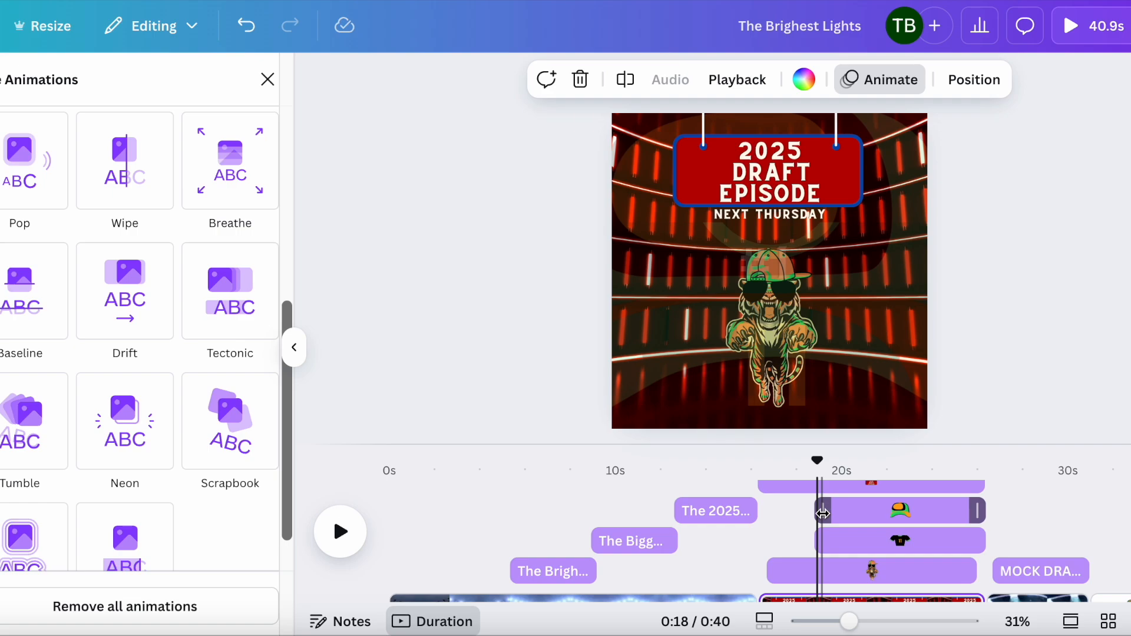
scroll(823, 513, "down", 1)
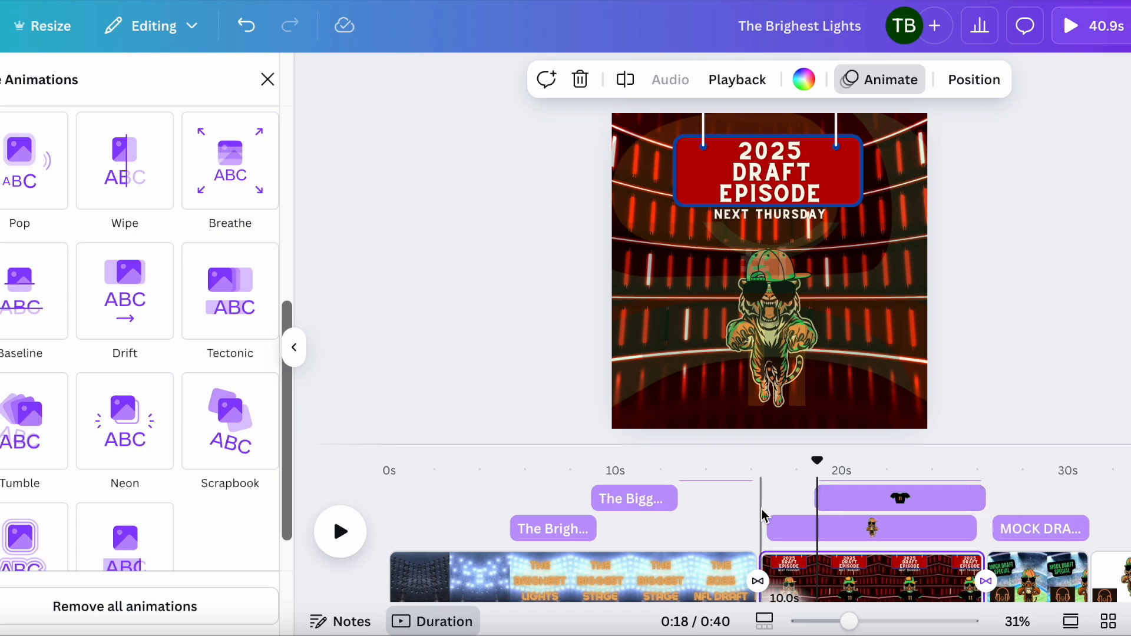
scroll(762, 510, "up", 2)
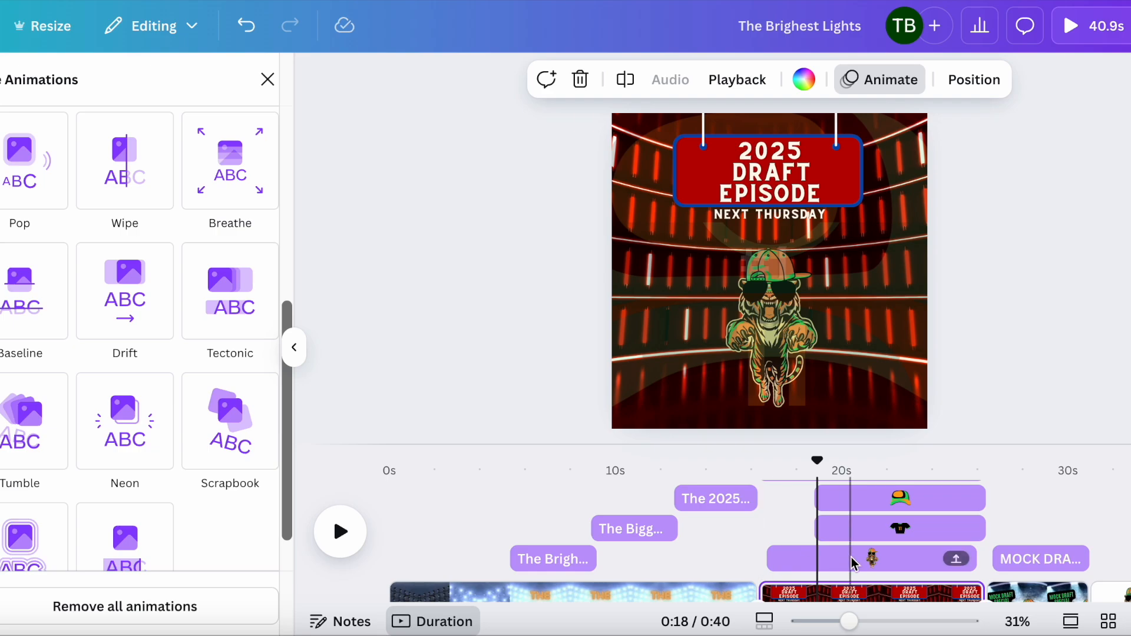
scroll(851, 560, "up", 2)
scroll(851, 562, "up", 1)
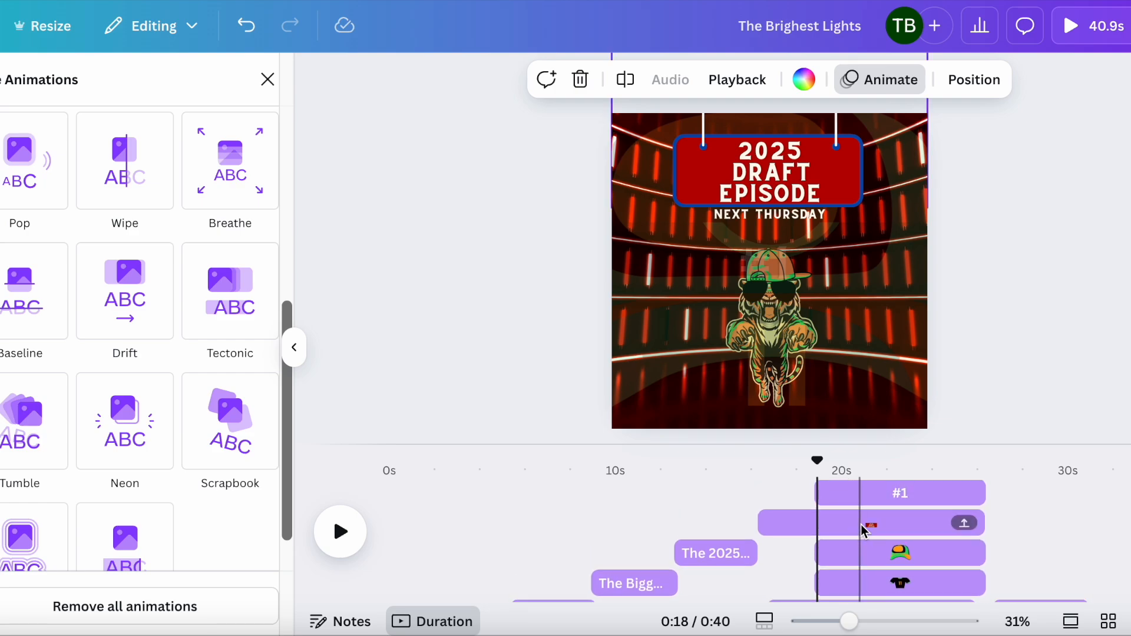
scroll(861, 524, "down", 2)
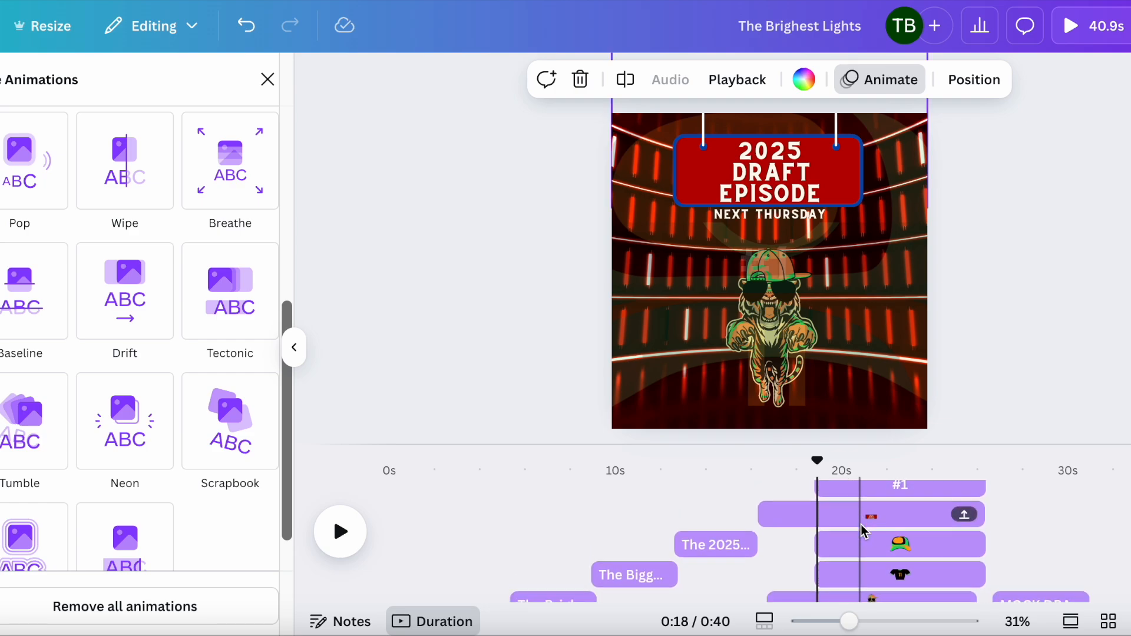
left_click(898, 557)
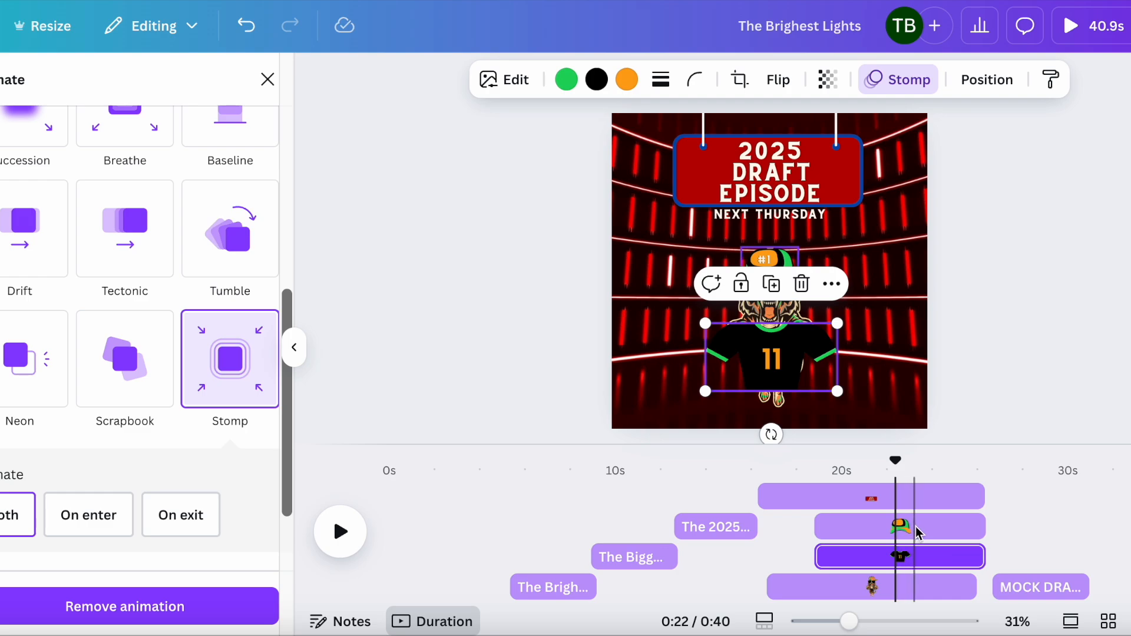
Step: Move the playhead to about 0:16 and select the tiger, jersey and 2025 Draft Episode title layers in turn
left_click(916, 529)
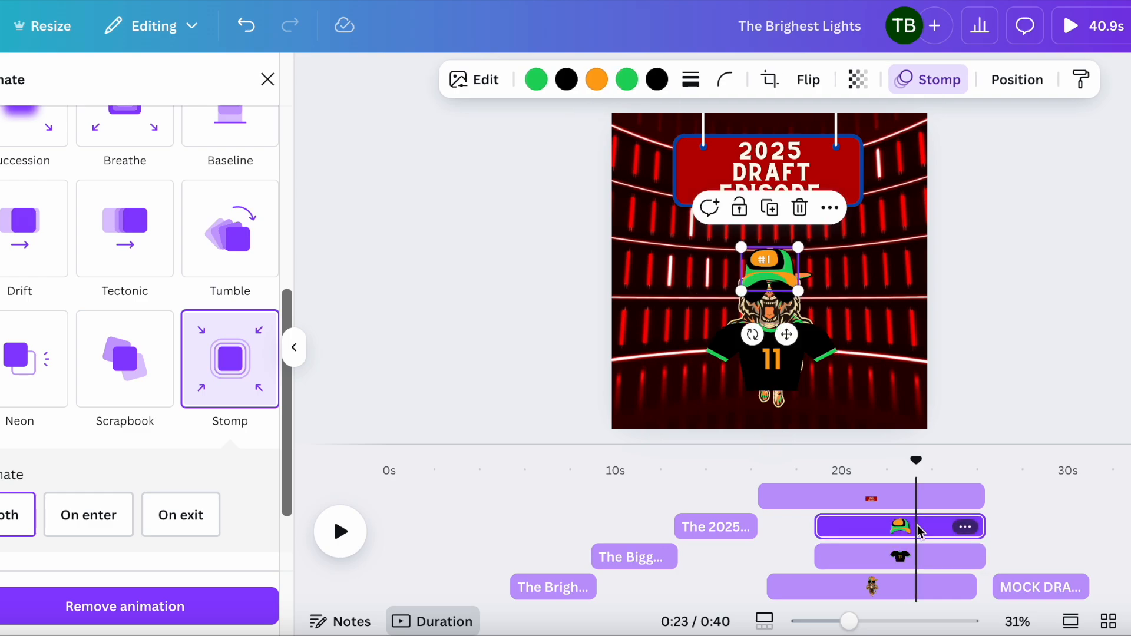
left_click_drag(914, 463, 767, 463)
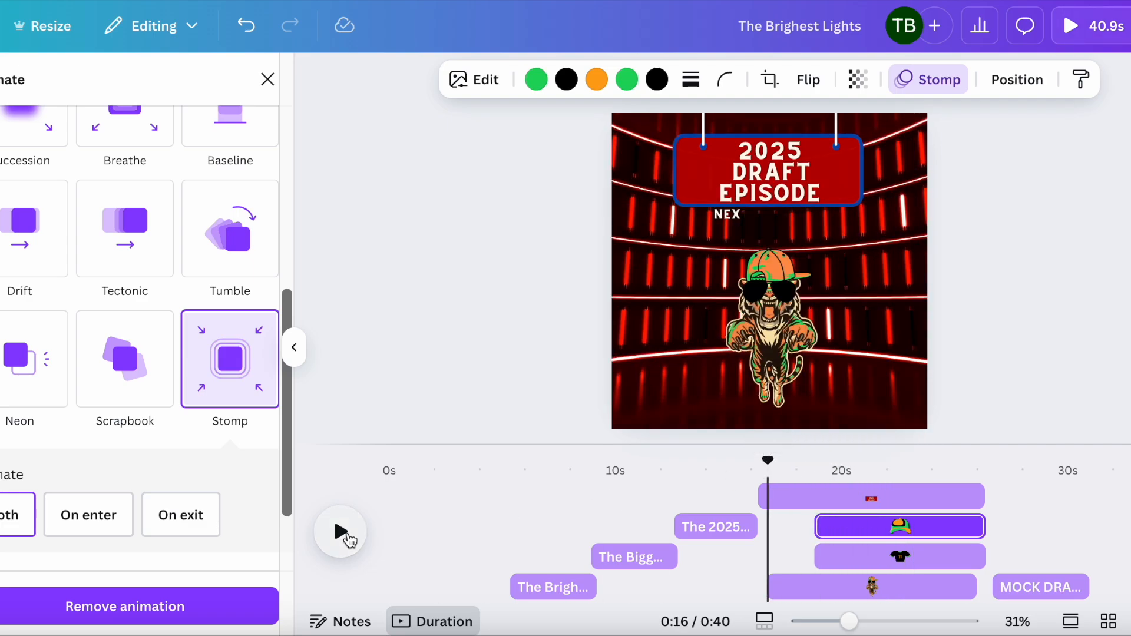
left_click(857, 558)
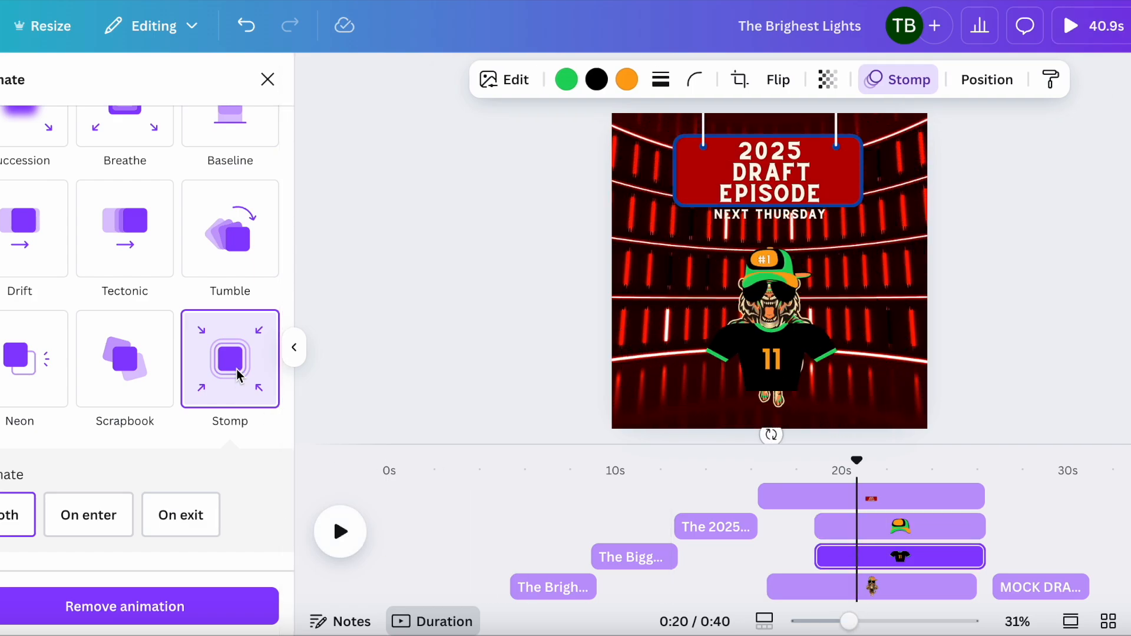
left_click(887, 526)
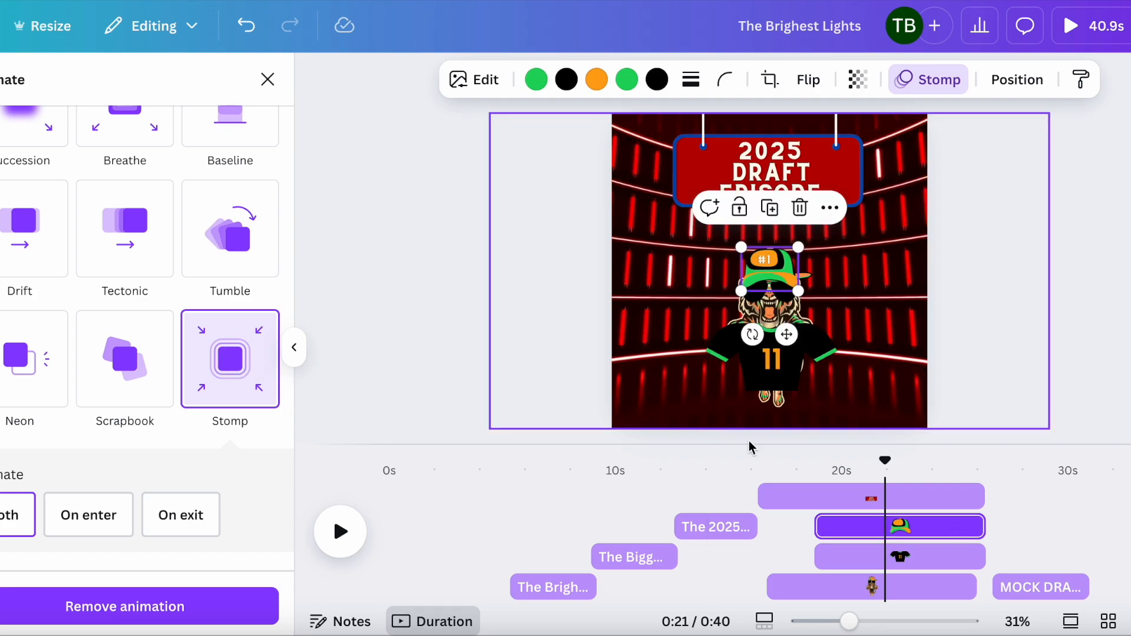
left_click(917, 499)
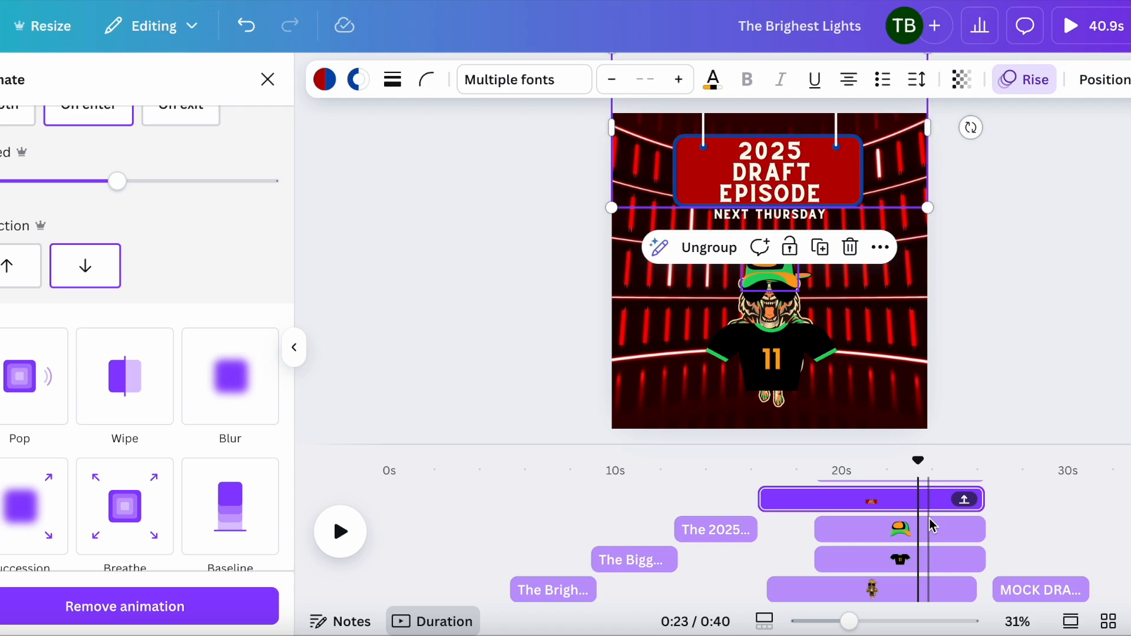
Step: Scroll the timeline to the right and open the fourth page with the tiger and Content Creators logo
scroll(931, 526, "up", 2)
scroll(931, 526, "down", 2)
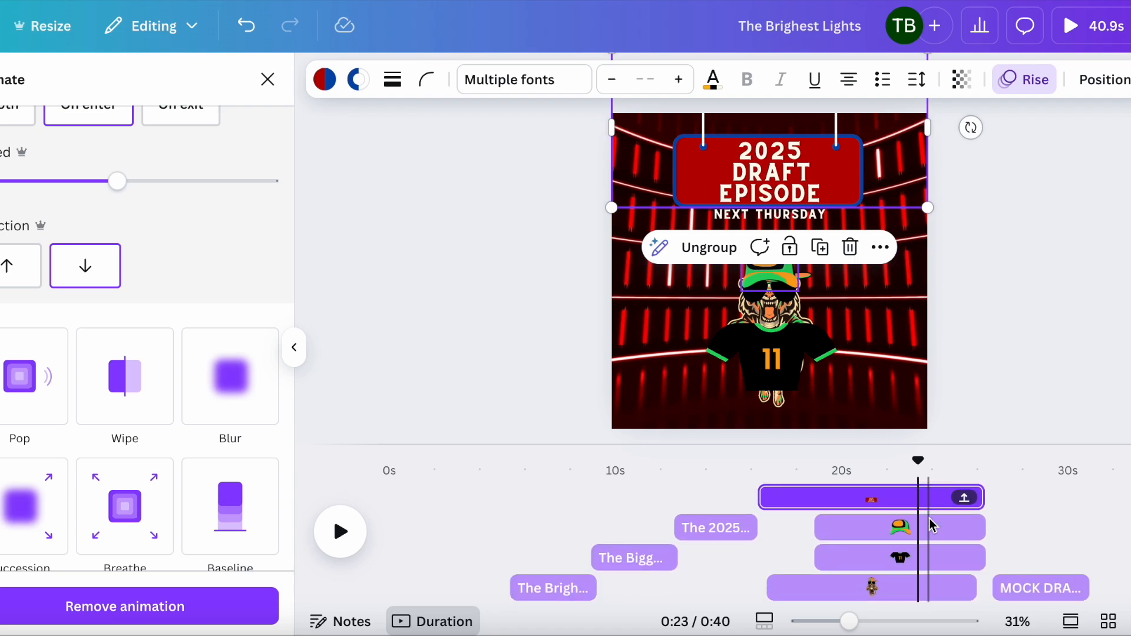
scroll(931, 525, "down", 3)
scroll(931, 526, "right", 3)
scroll(931, 526, "right", 1)
left_click(928, 553)
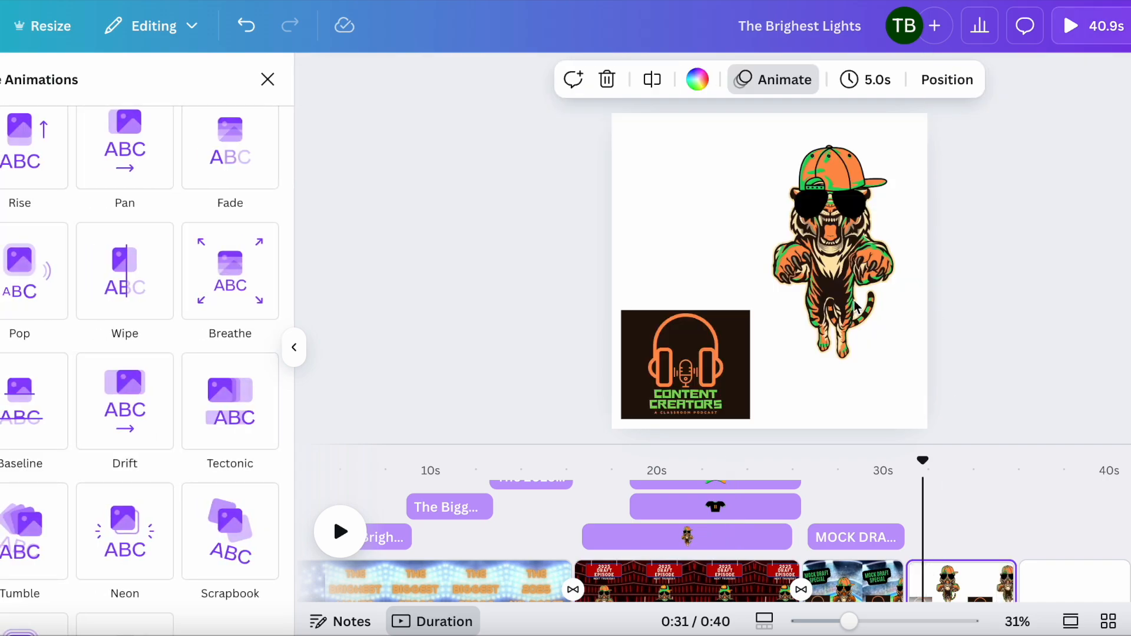
Step: Select the tiger graphic, preview the third stadium page, then return to the fourth page and select its background
left_click(847, 251)
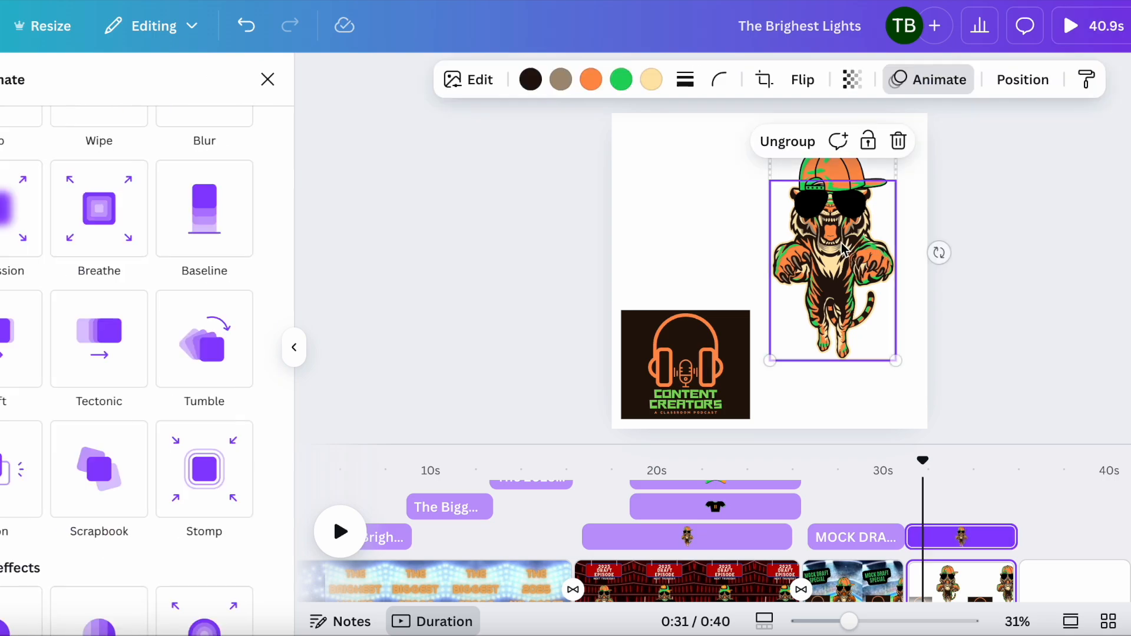
left_click(852, 581)
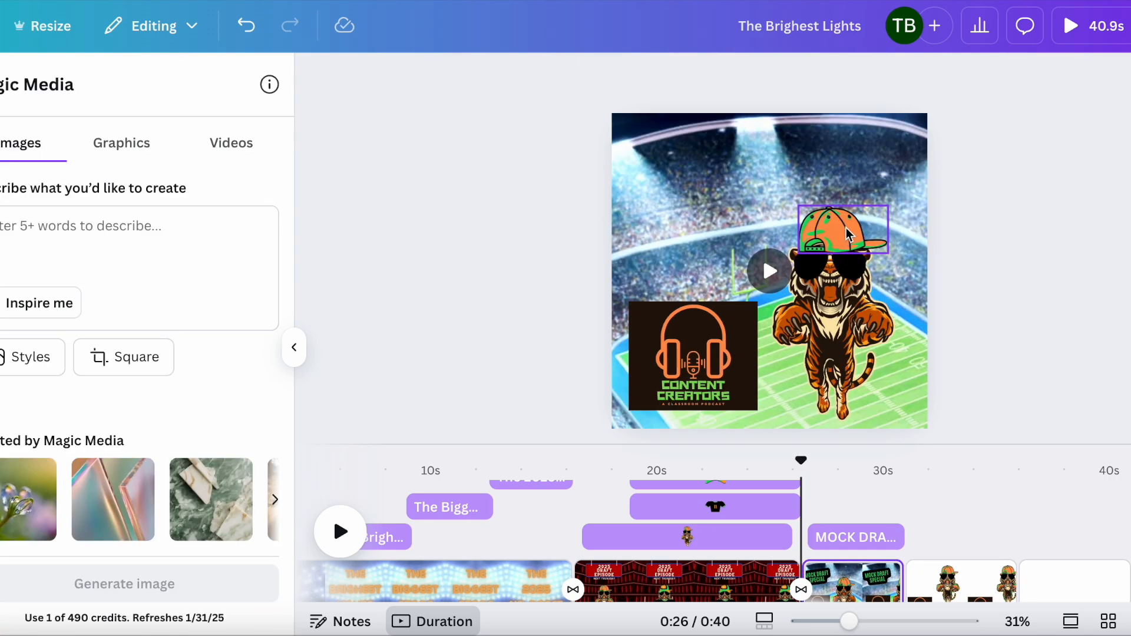
left_click(972, 578)
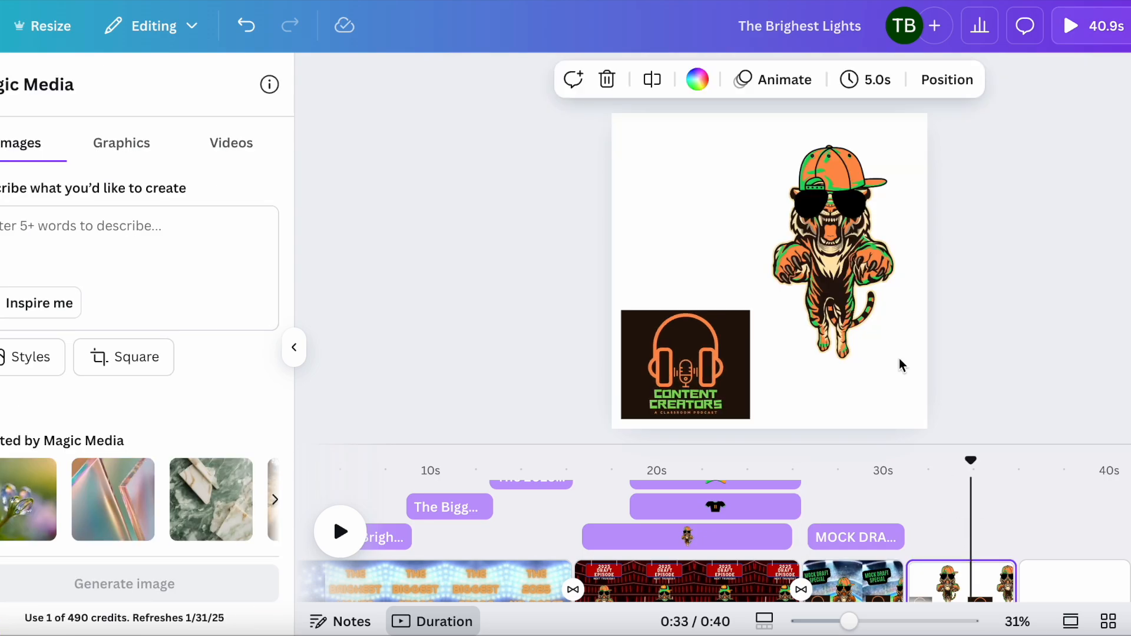
left_click(836, 276)
left_click(741, 166)
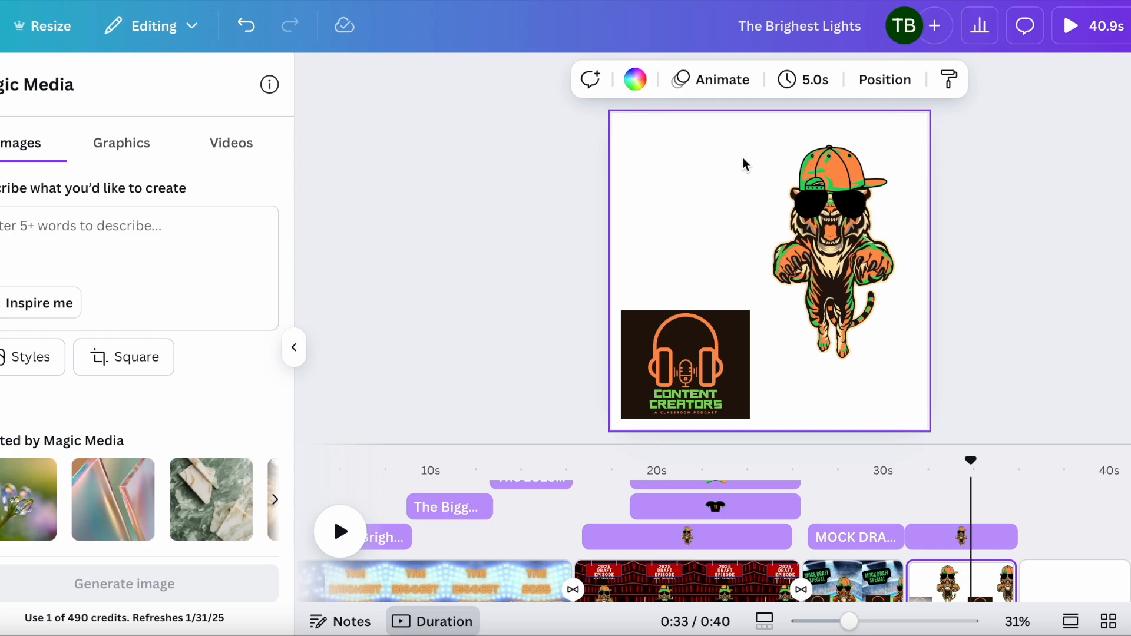
Step: Select the tiger graphic on the fourth page and browse its element animation styles
left_click(882, 287)
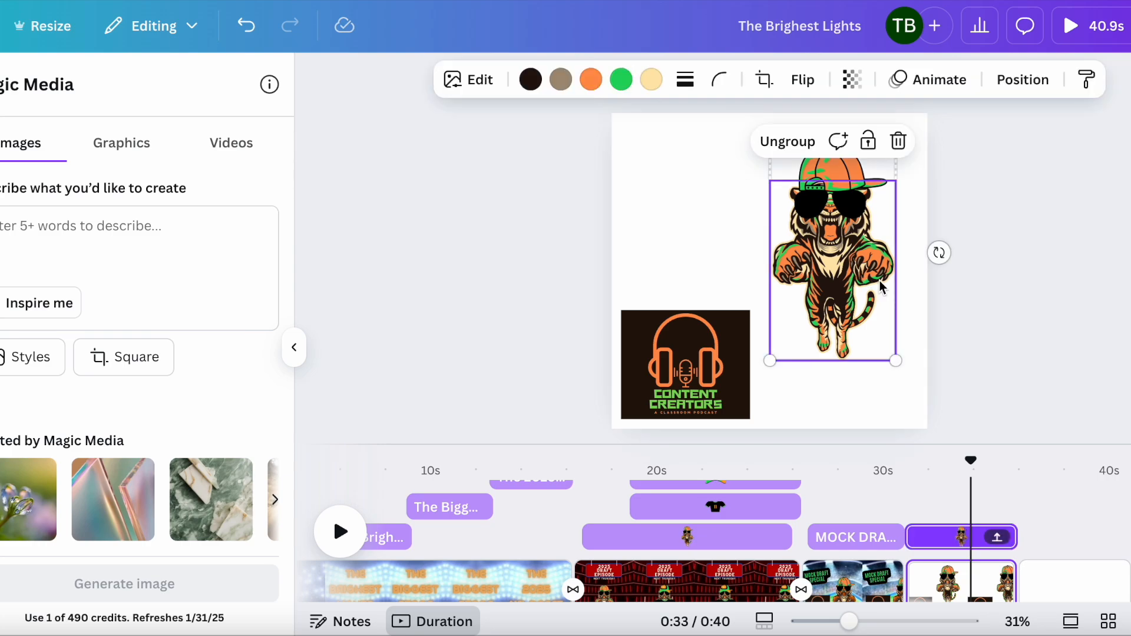
left_click(932, 82)
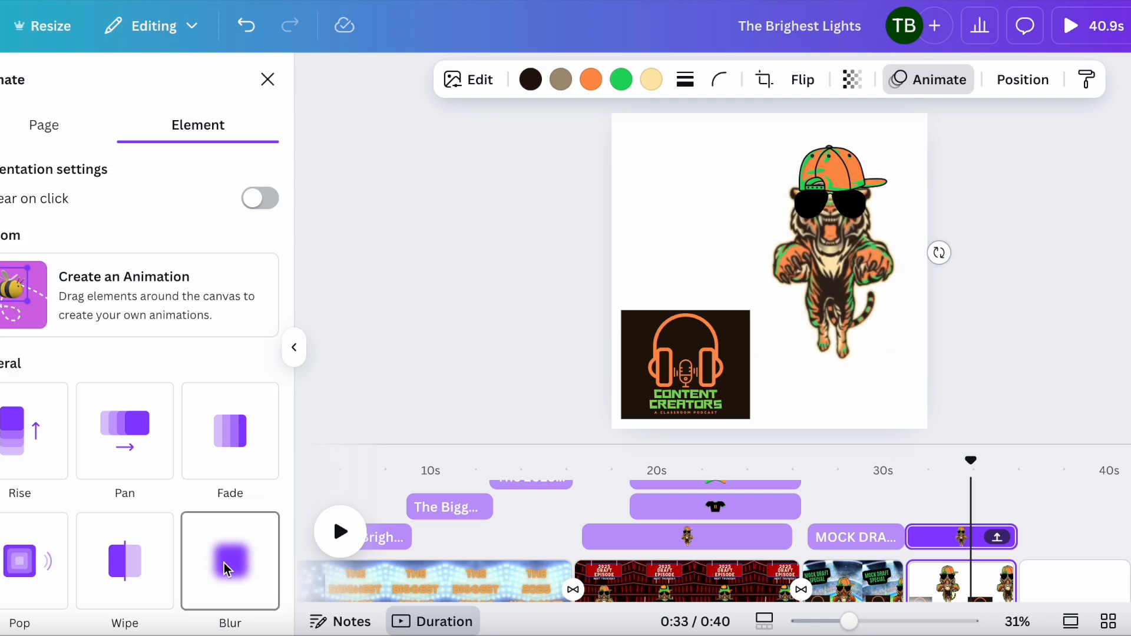
scroll(127, 571, "down", 5)
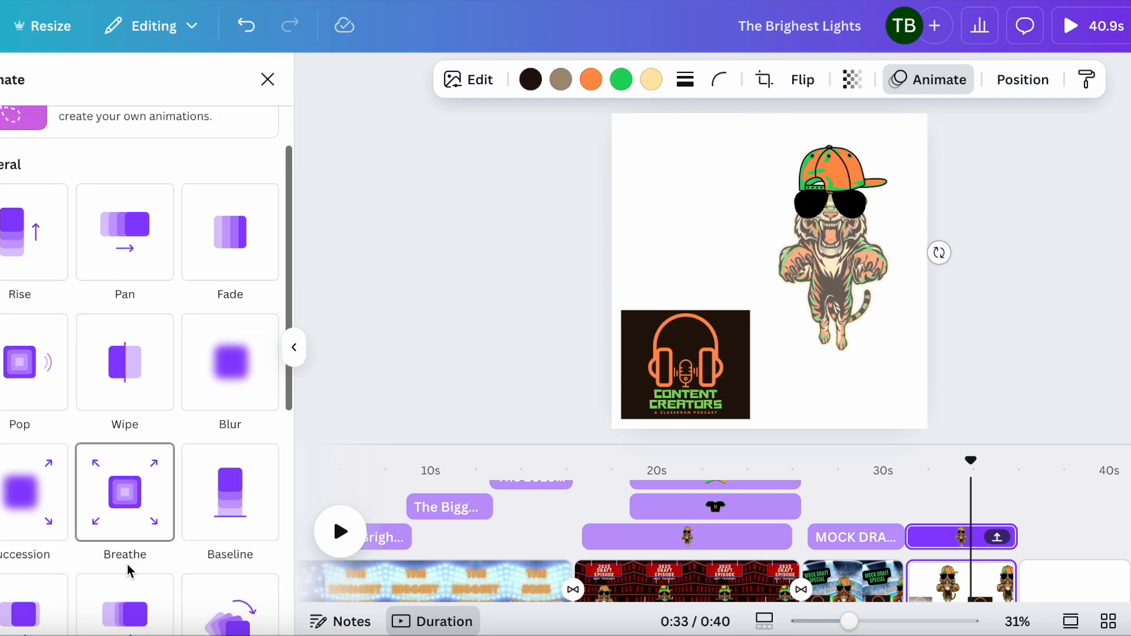
scroll(134, 494, "down", 7)
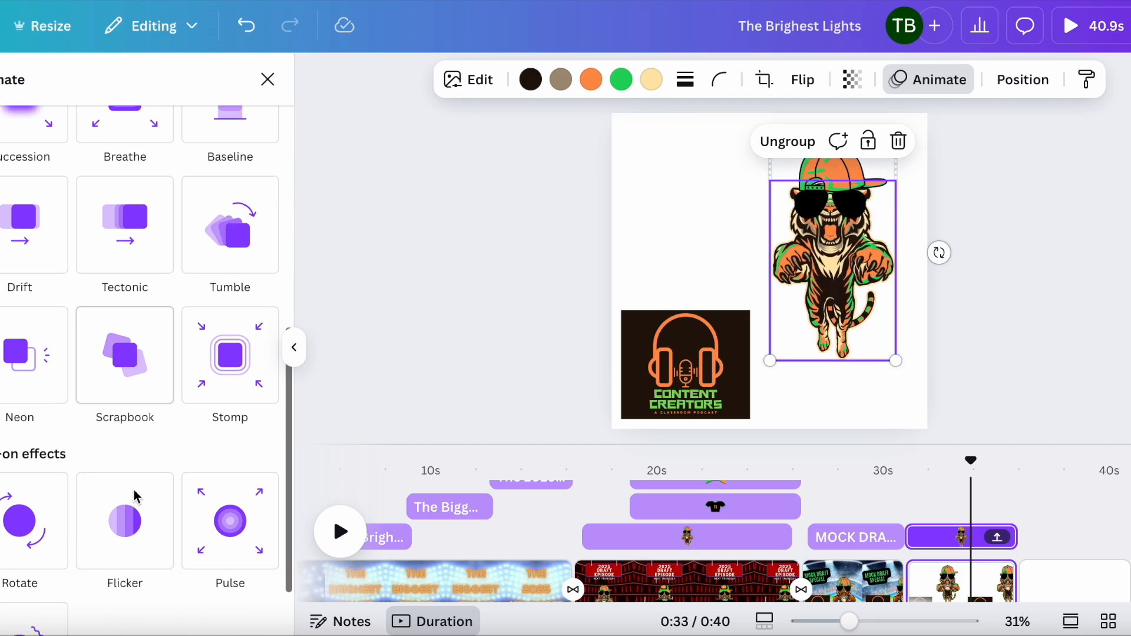
scroll(136, 492, "up", 4)
scroll(135, 492, "up", 8)
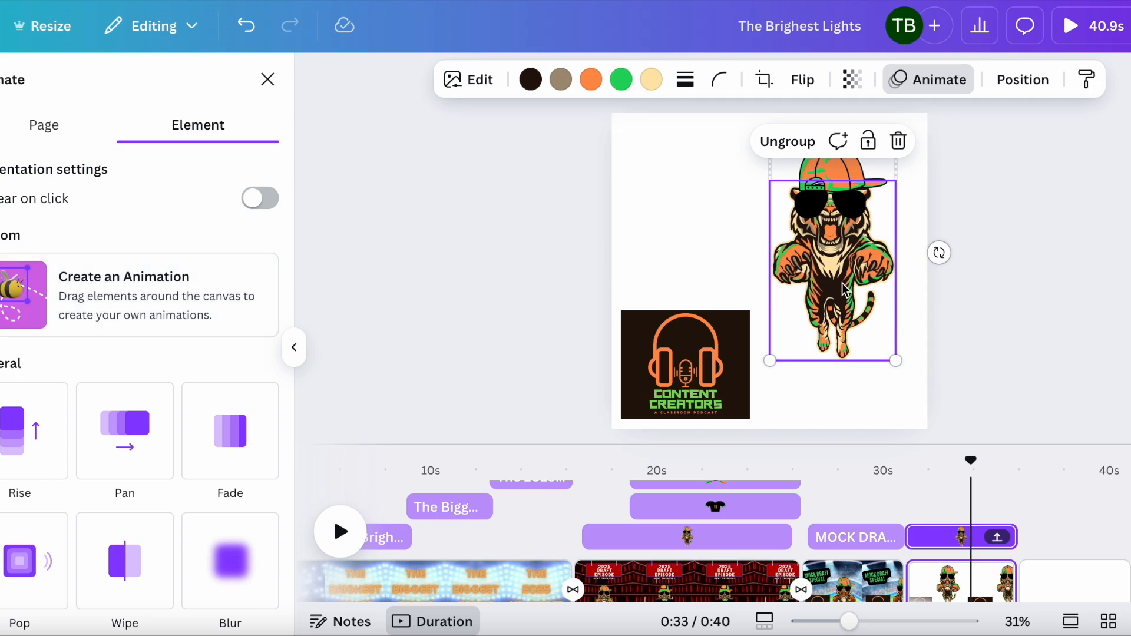
Step: Try a custom Create an Animation motion path dragging the tiger to the left, then undo it
left_click(174, 299)
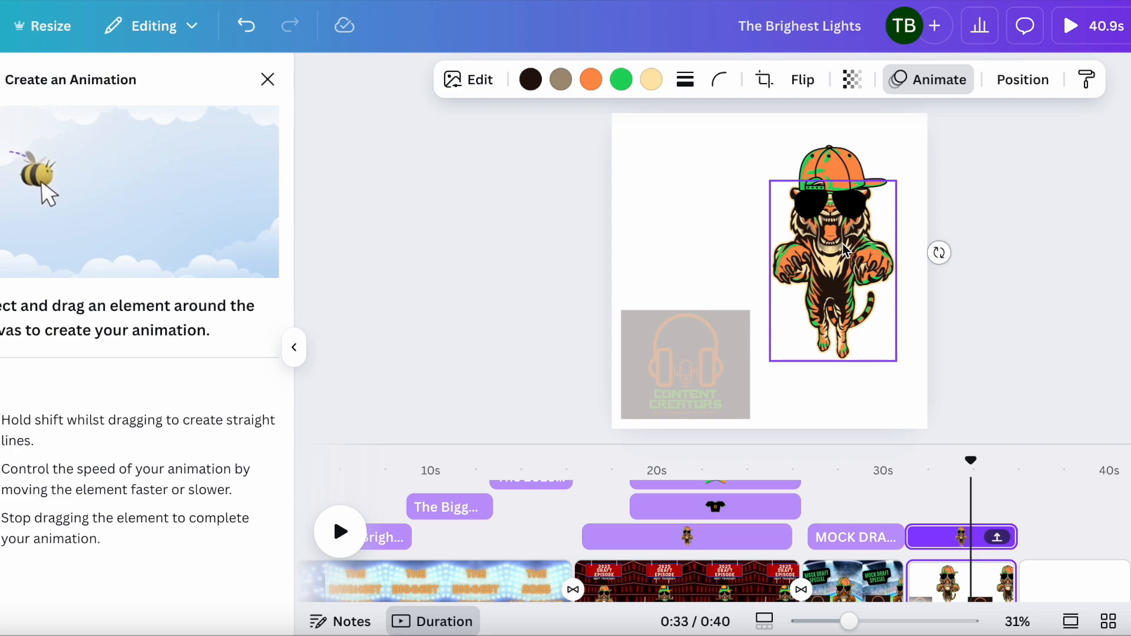
mouse_move(847, 250)
left_mouse_down()
mouse_move(836, 211)
mouse_move(796, 179)
mouse_move(750, 181)
mouse_move(728, 197)
mouse_move(712, 251)
left_mouse_up()
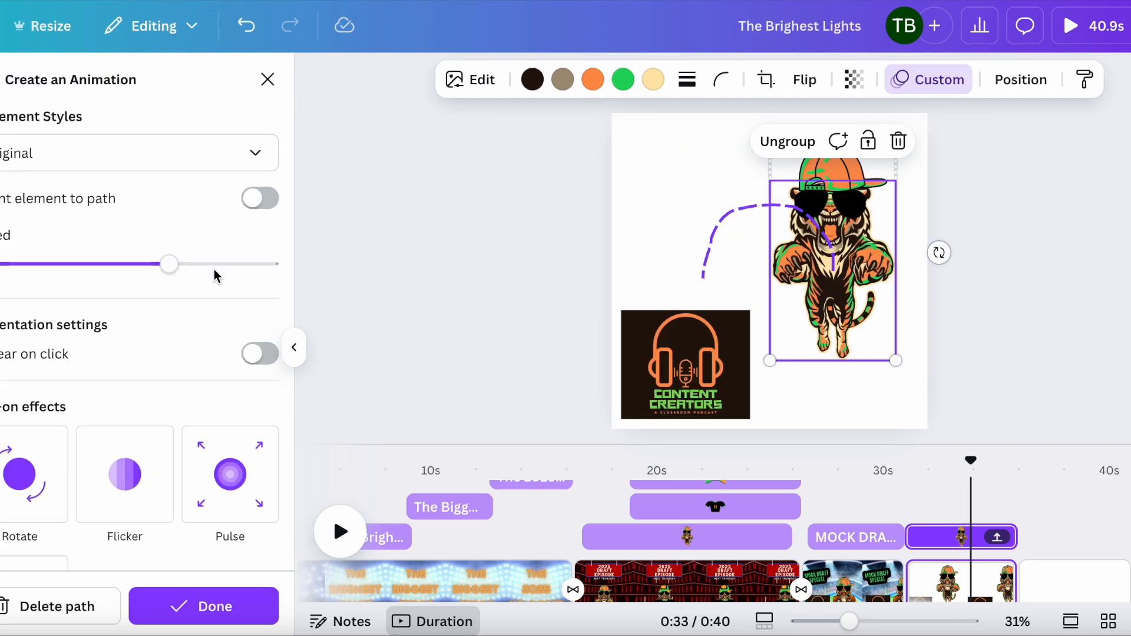
key("ctrl+z")
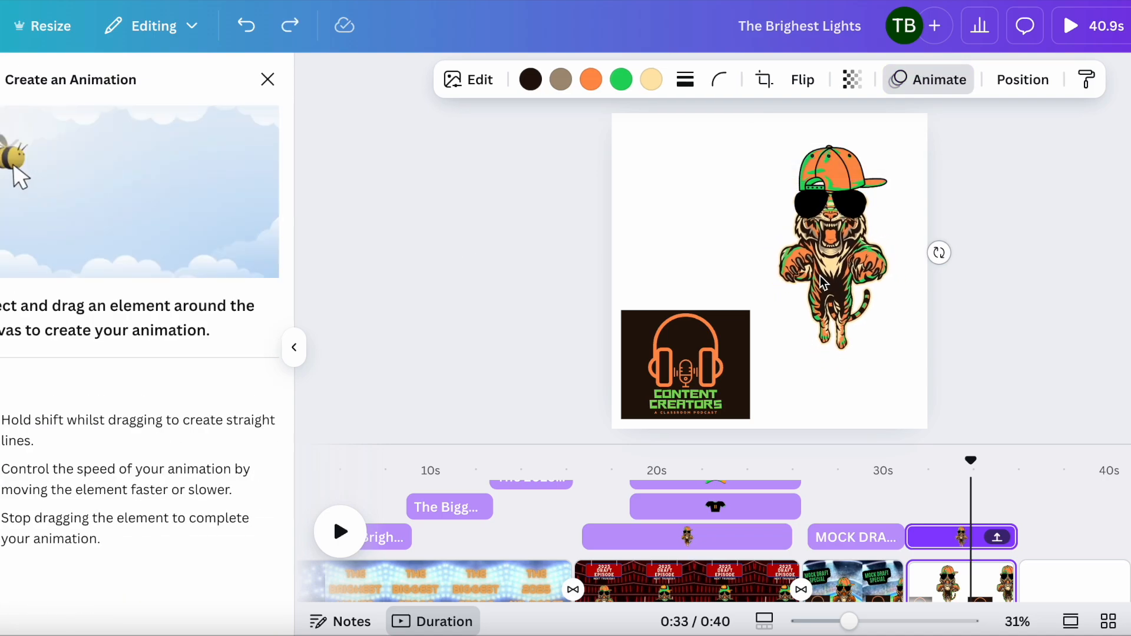
Step: Try another custom motion path moving the tiger down-left toward the podcast logo, then undo it
left_click(819, 251)
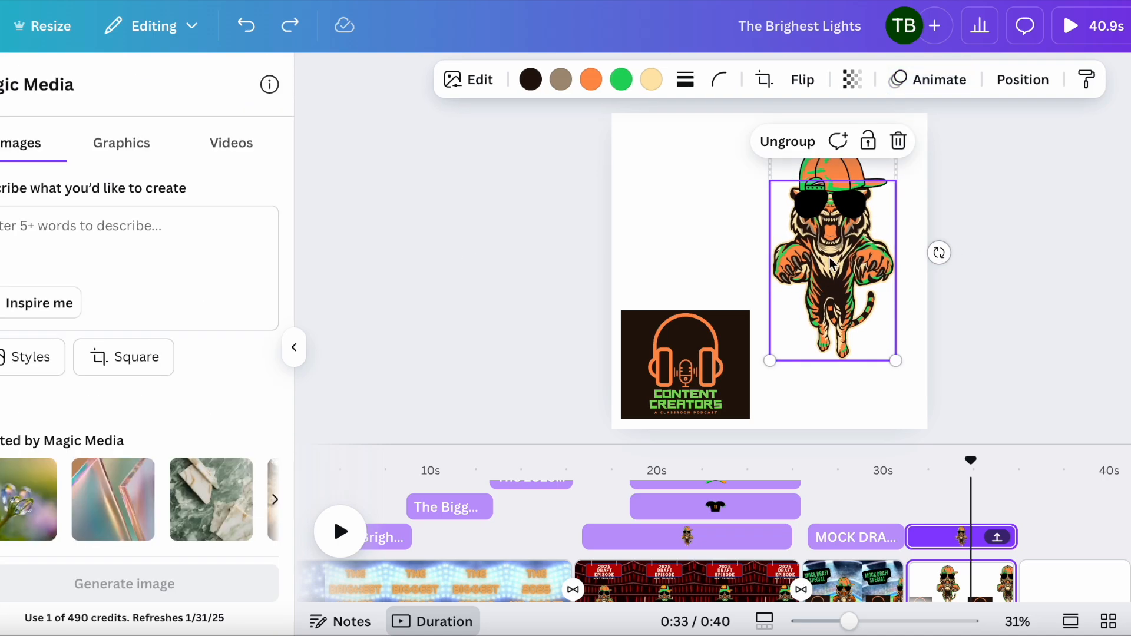
left_click(931, 83)
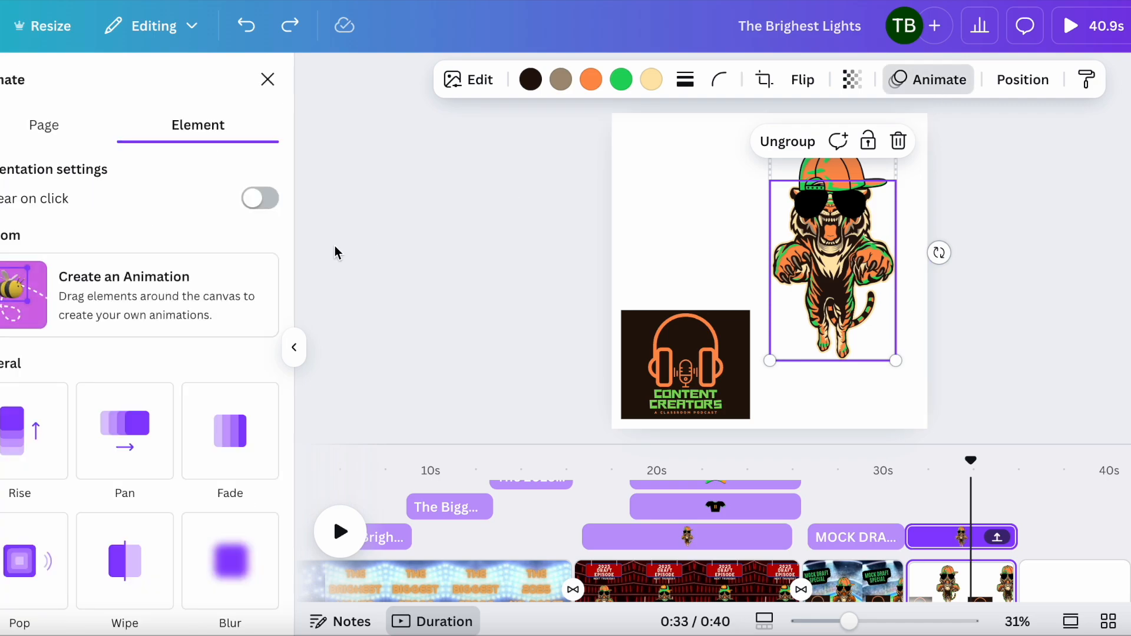
left_click(182, 288)
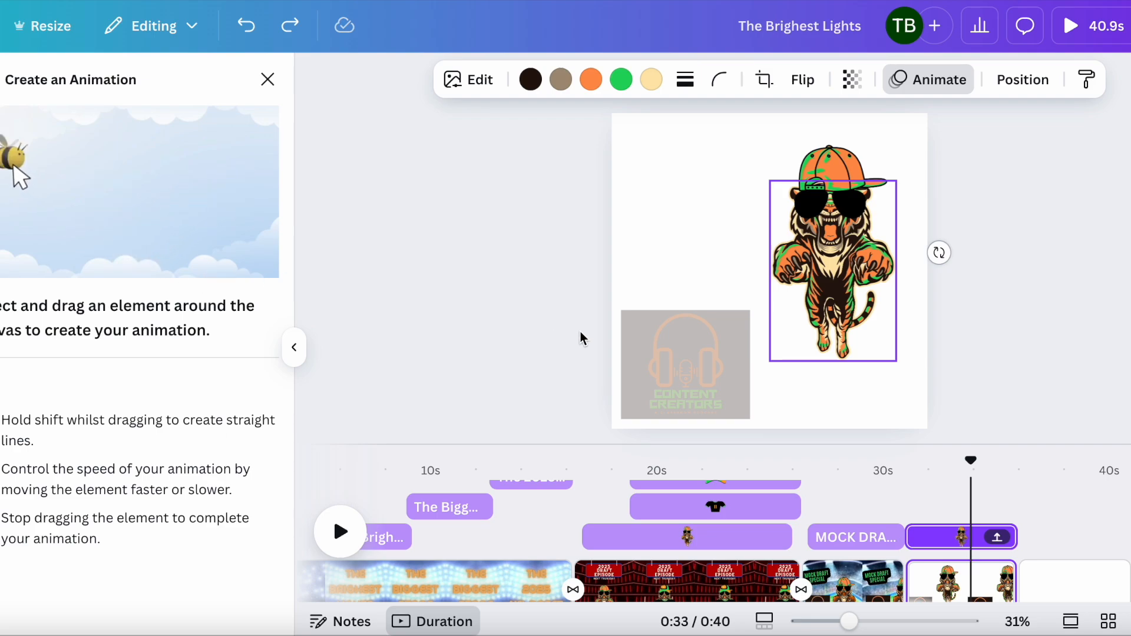
mouse_move(837, 259)
left_mouse_down()
mouse_move(713, 254)
mouse_move(723, 348)
mouse_move(658, 357)
left_mouse_up()
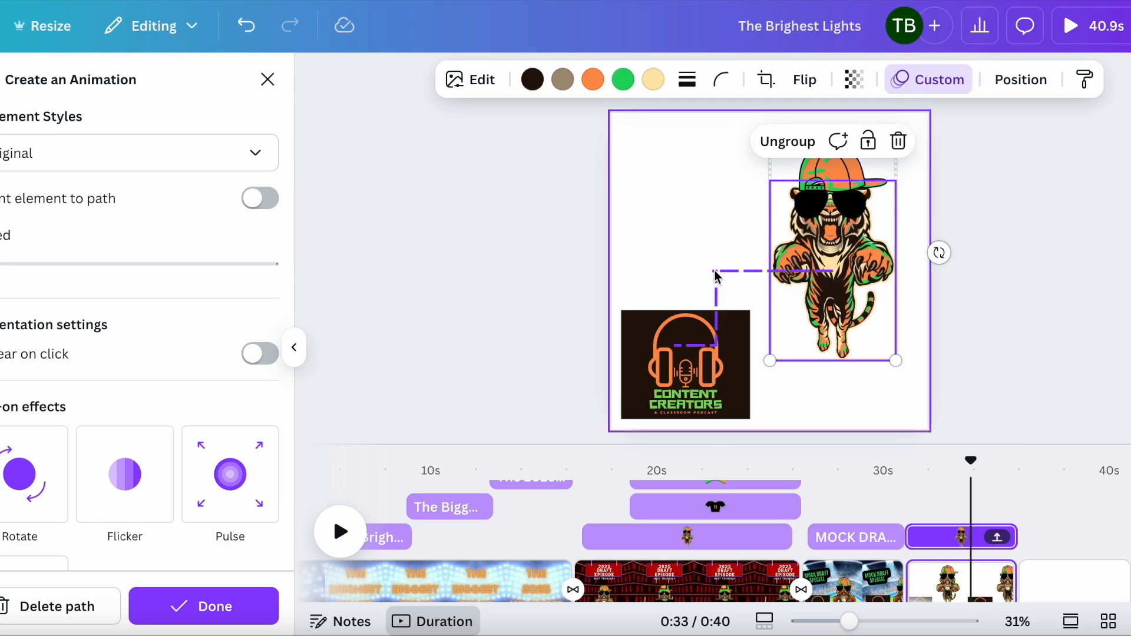
key("ctrl+z")
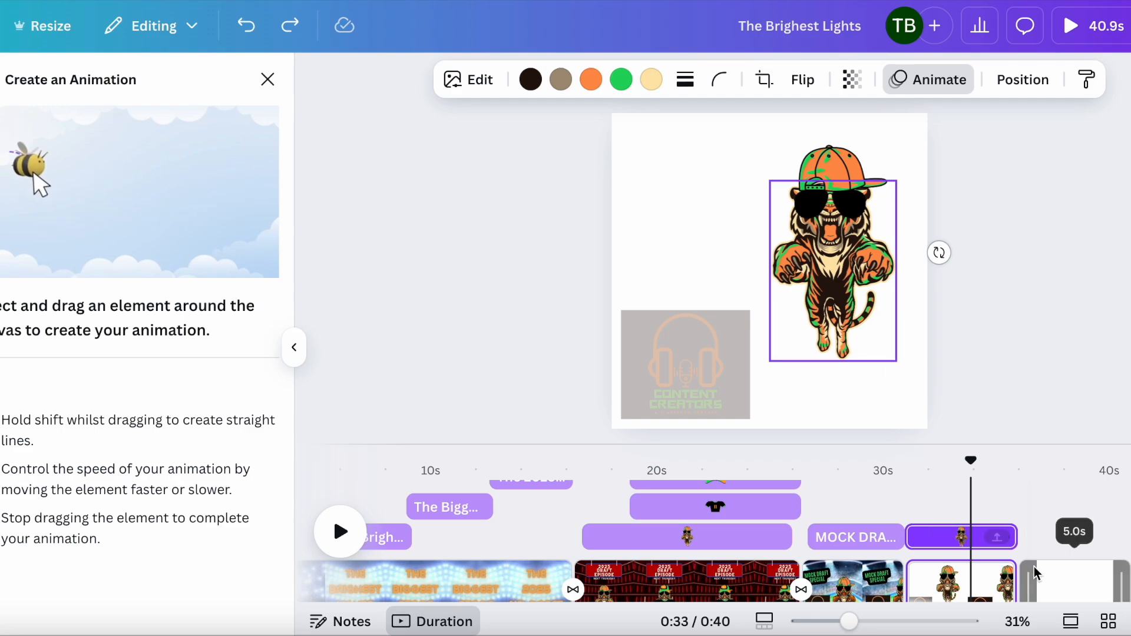
Step: Select the blank fifth page and search elements for tiger body standing graphics
left_click(1072, 580)
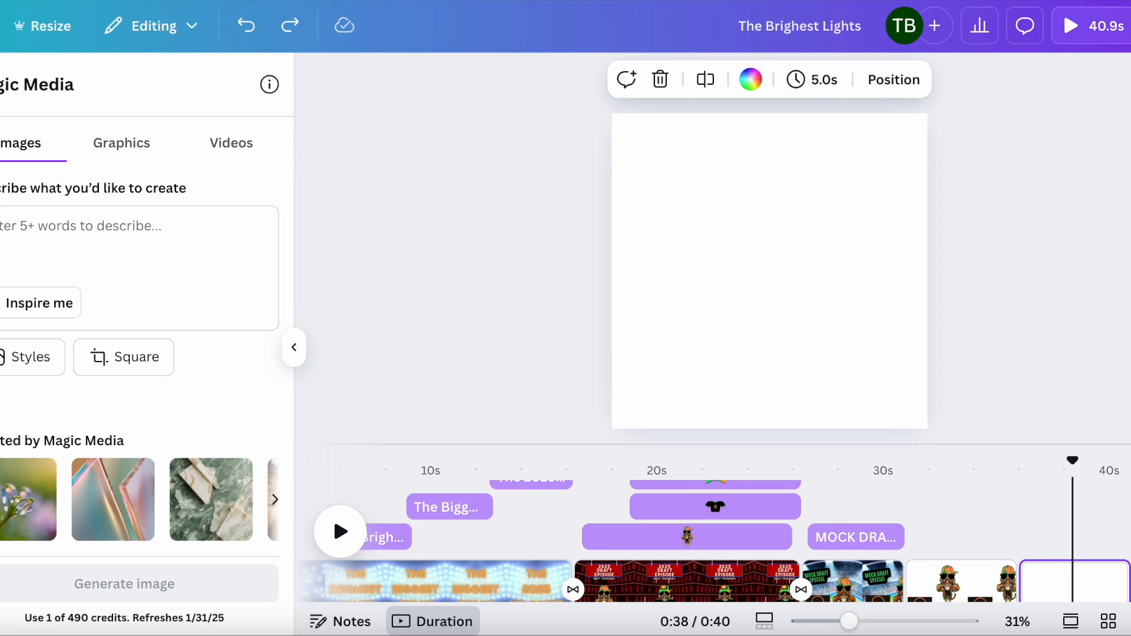
left_click(2, 139)
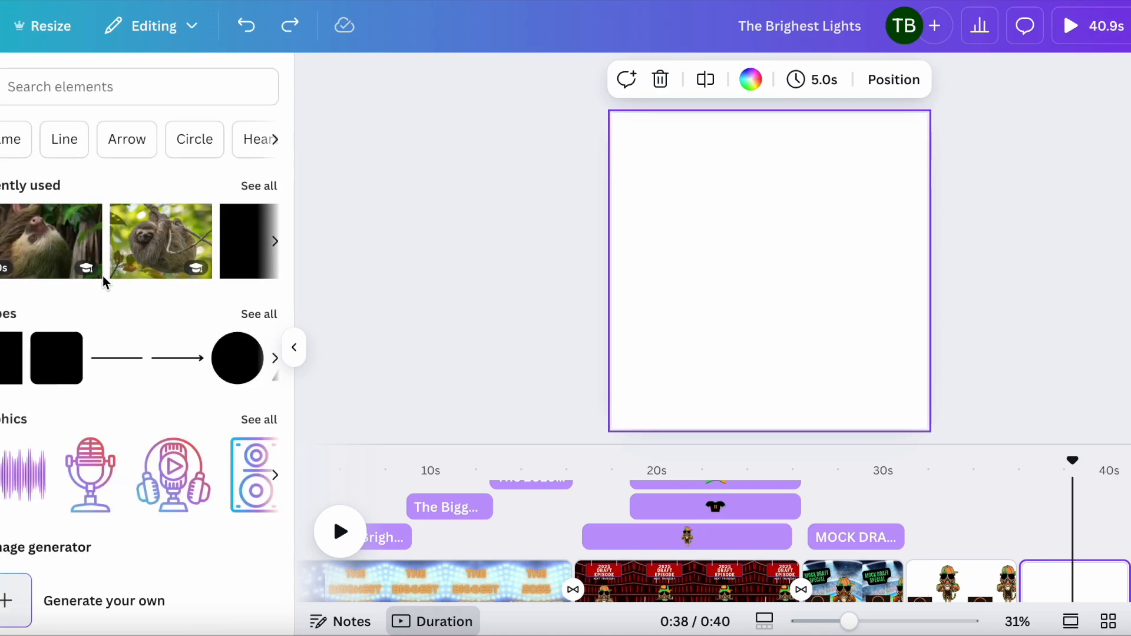
left_click(136, 95)
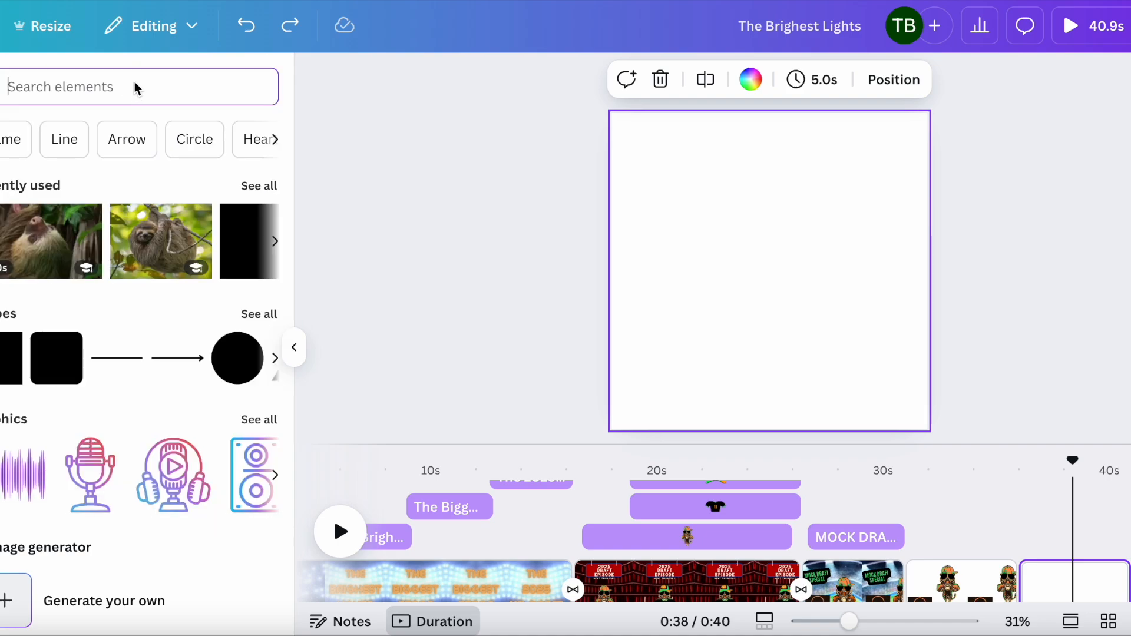
type("tiger")
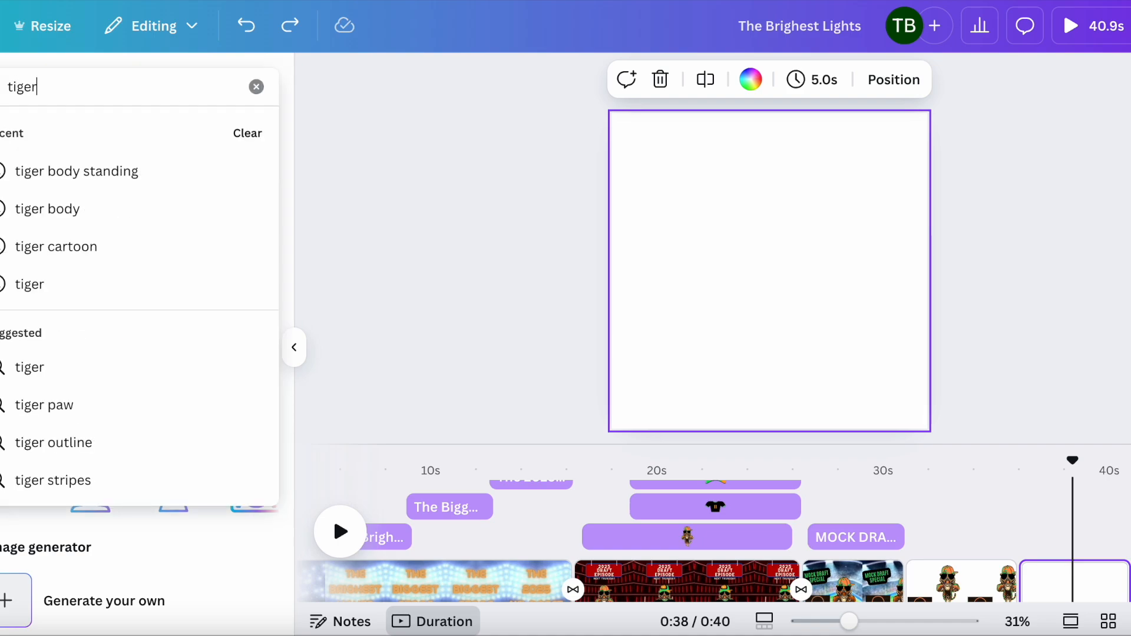
left_click(171, 170)
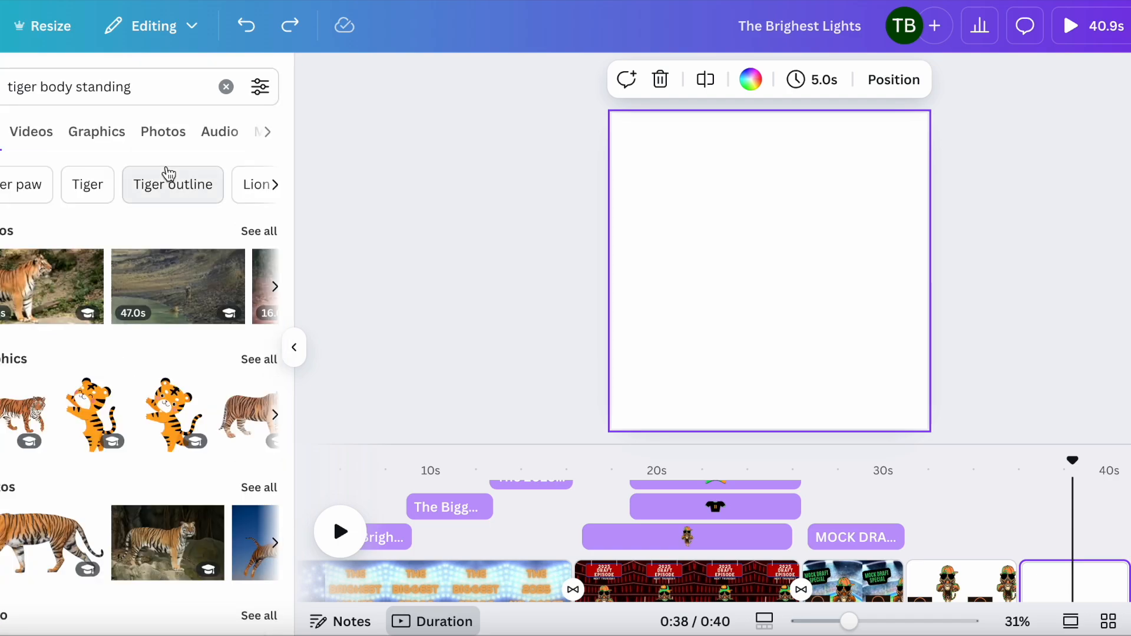
left_click(251, 360)
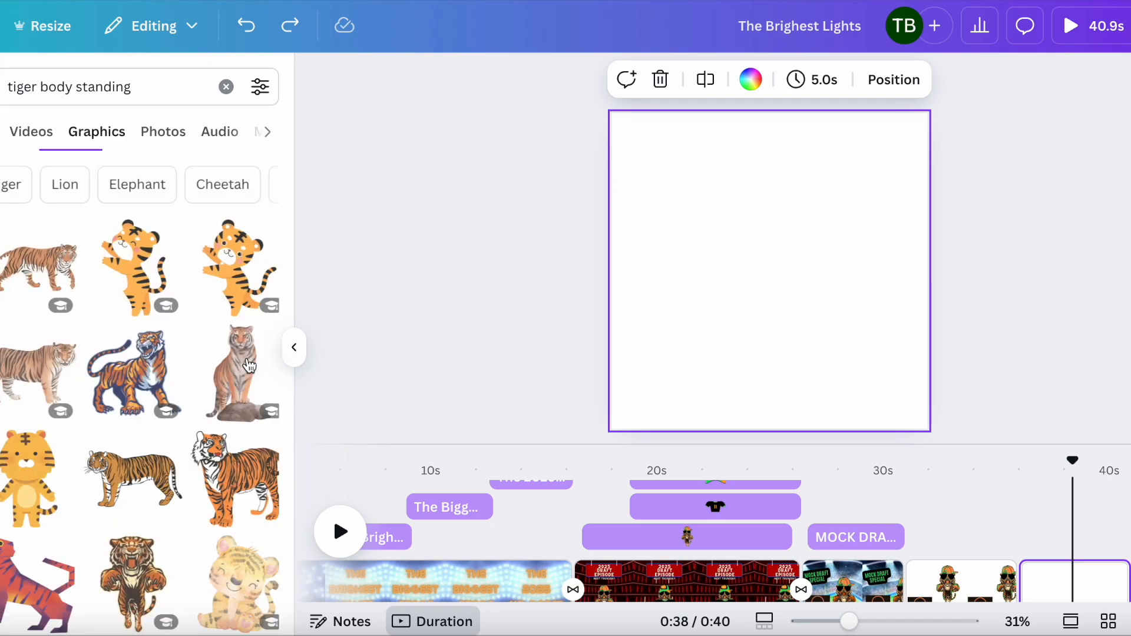
scroll(224, 424, "down", 4)
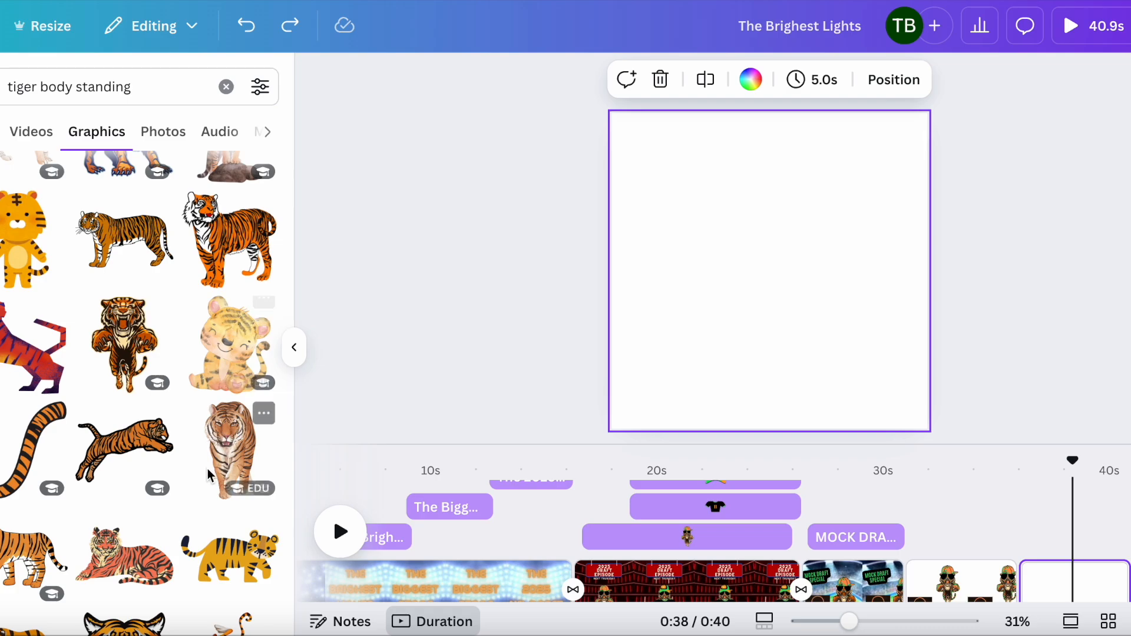
scroll(188, 389, "up", 4)
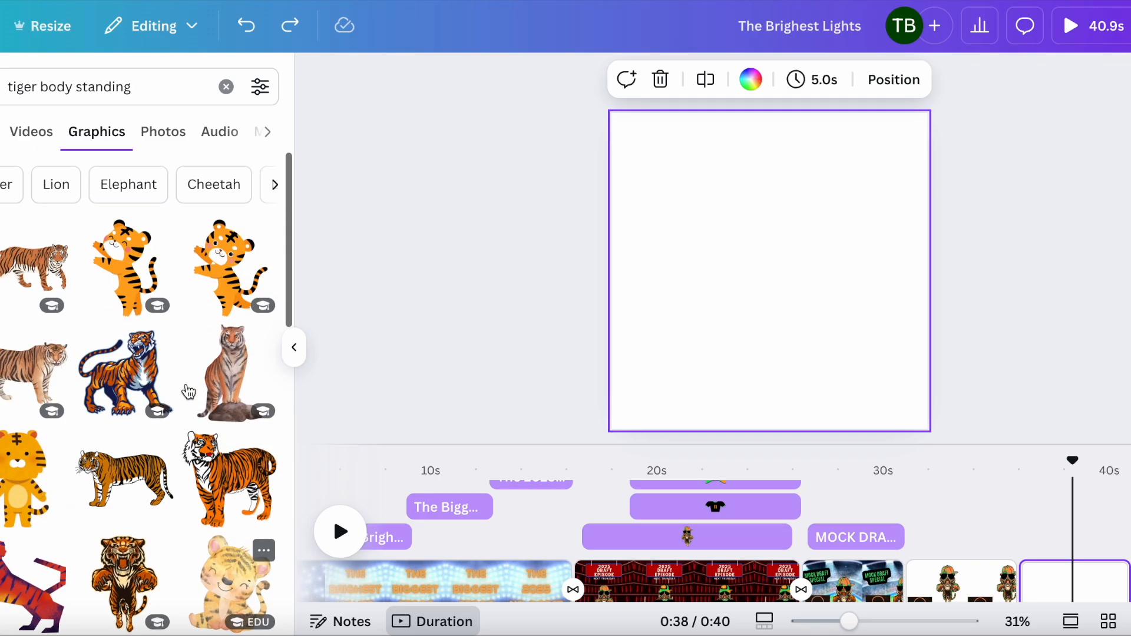
Step: Clear the search and generate Magic Media images from the prompt "Cat sitting on mars"
left_click(223, 84)
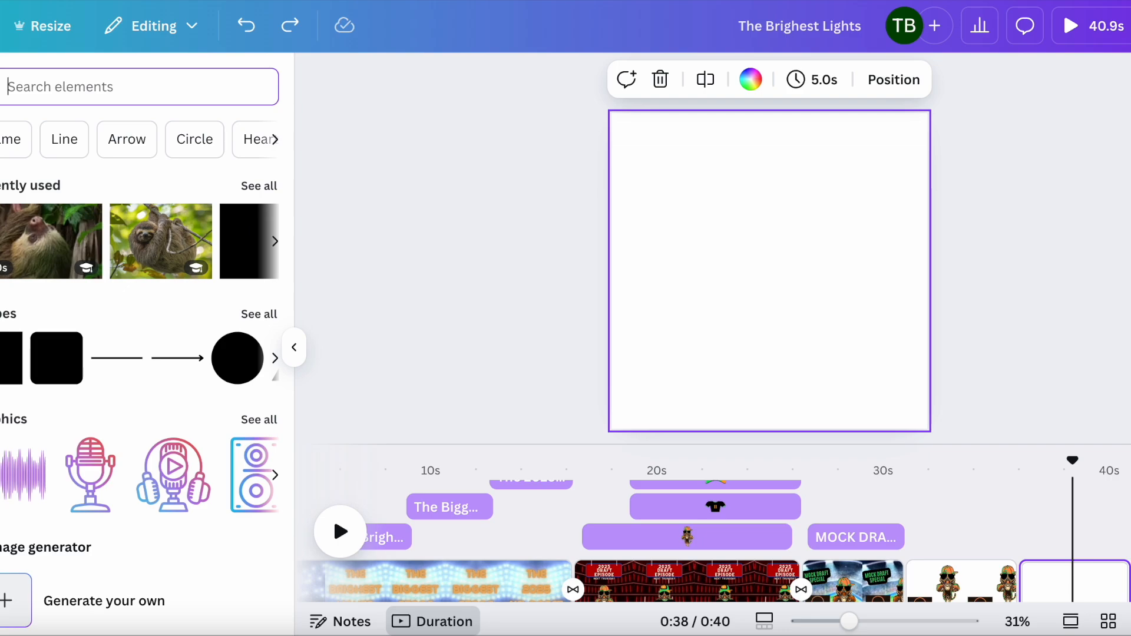
left_click(6, 600)
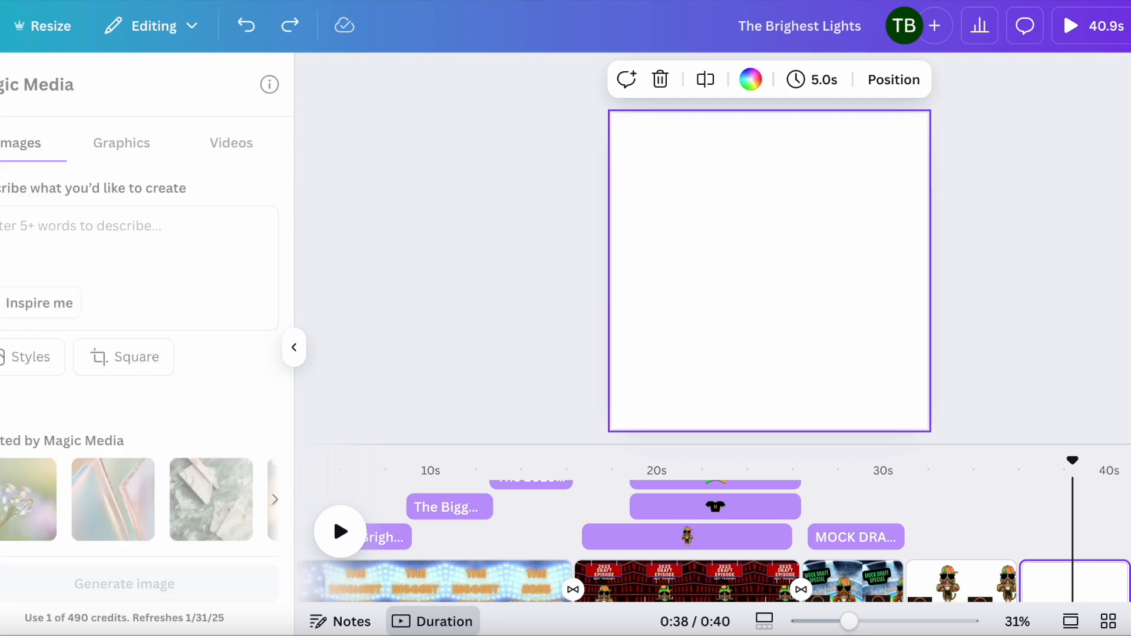
left_click(126, 230)
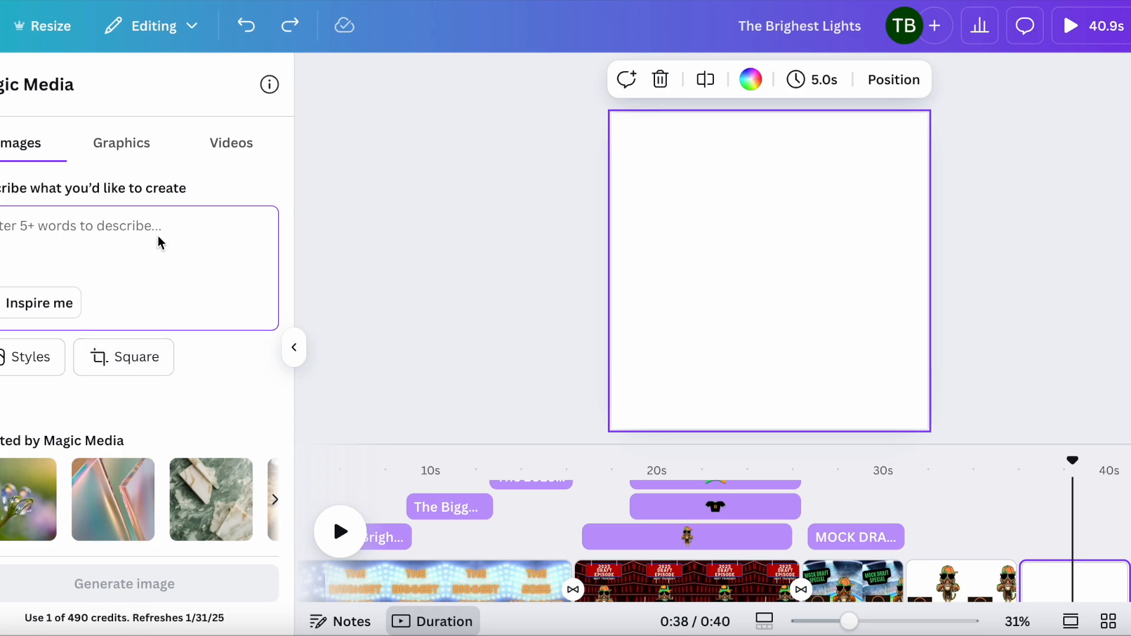
type("Cat ")
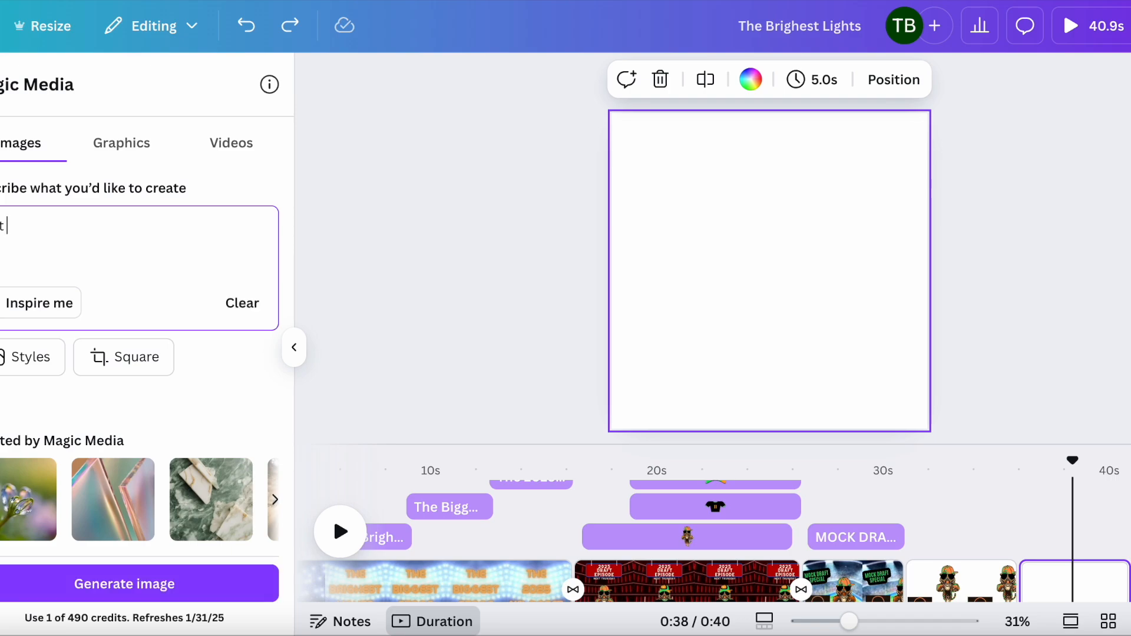
type("sitting on mars")
left_click(170, 586)
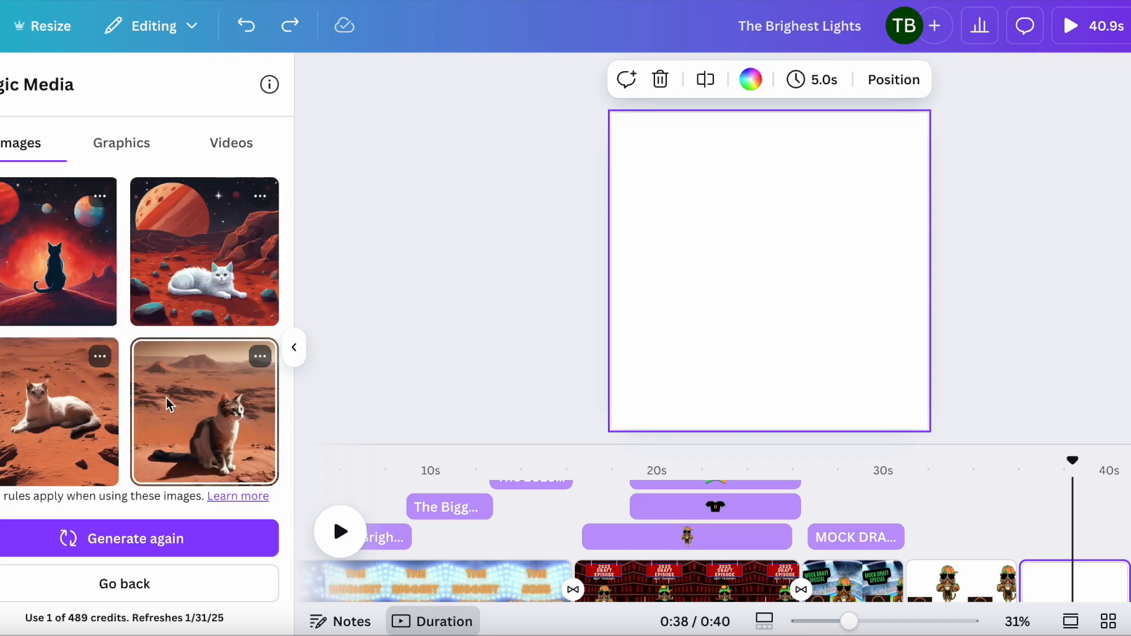
Step: Layer the generated cat-on-Mars images on the page, enlarging the white cat image to fill most of the page
left_click(203, 249)
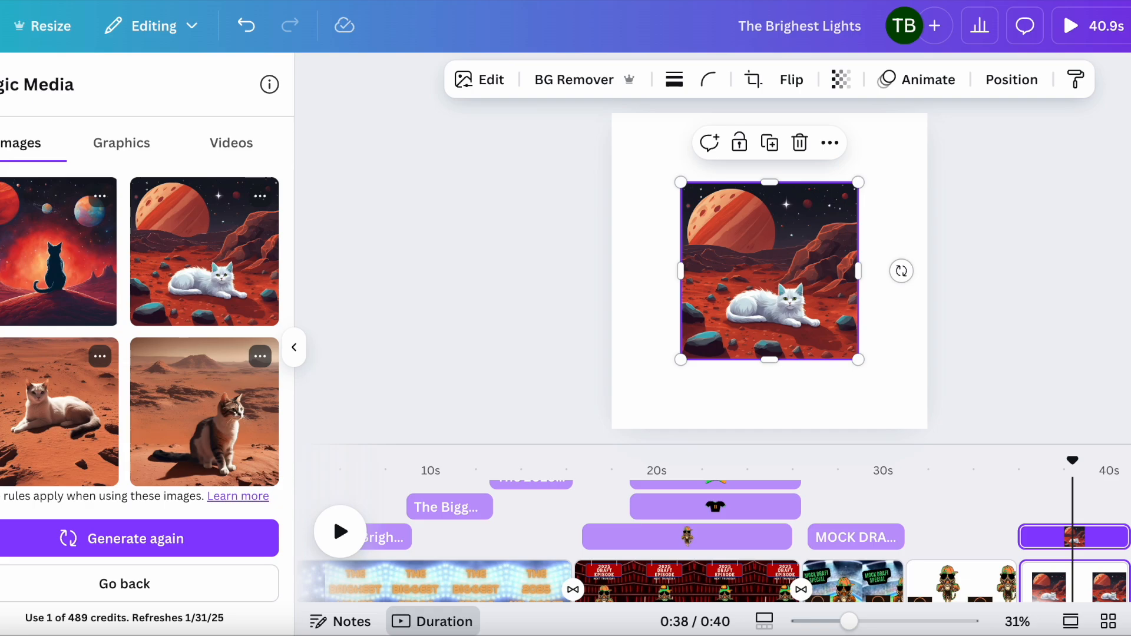
key("Delete")
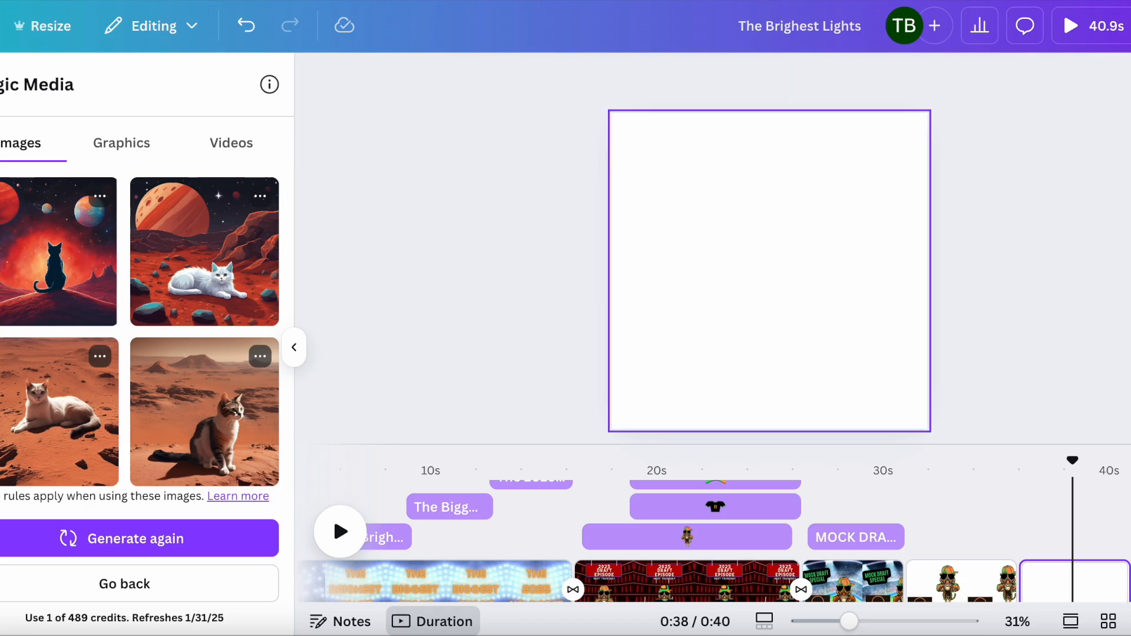
left_click(41, 271)
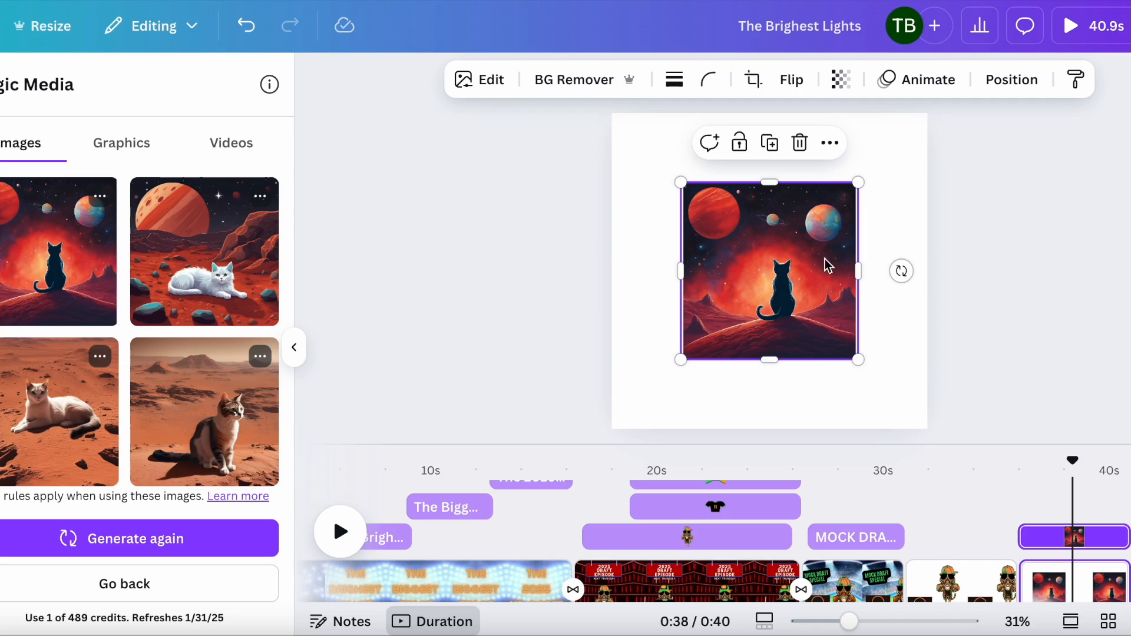
left_click_drag(204, 254, 728, 189)
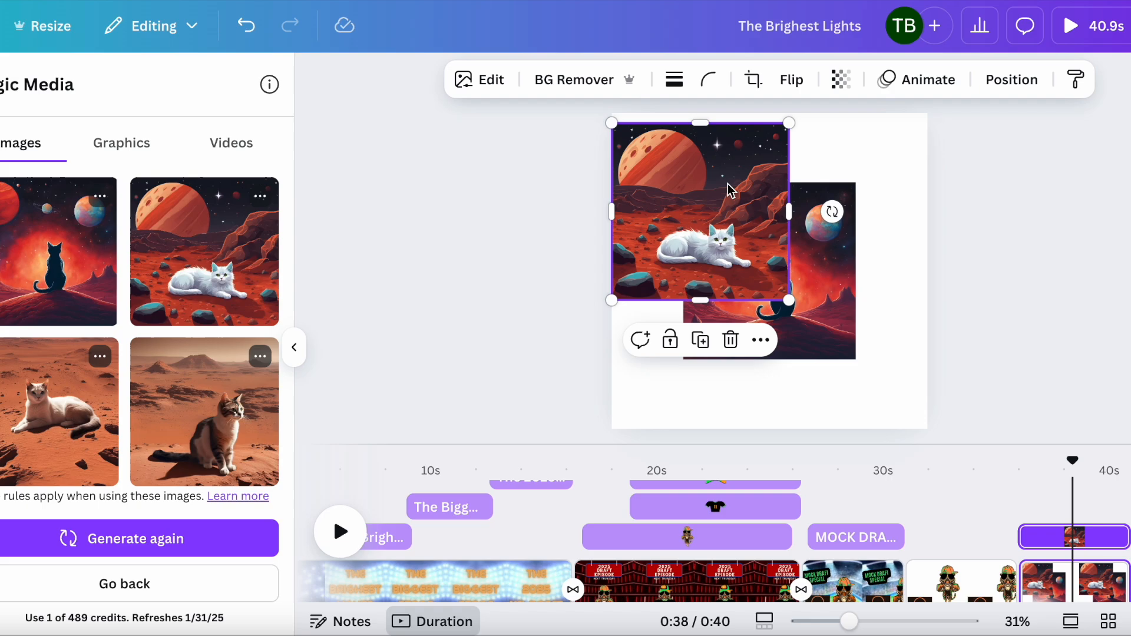
left_click_drag(789, 300, 920, 368)
left_click_drag(850, 330, 790, 328)
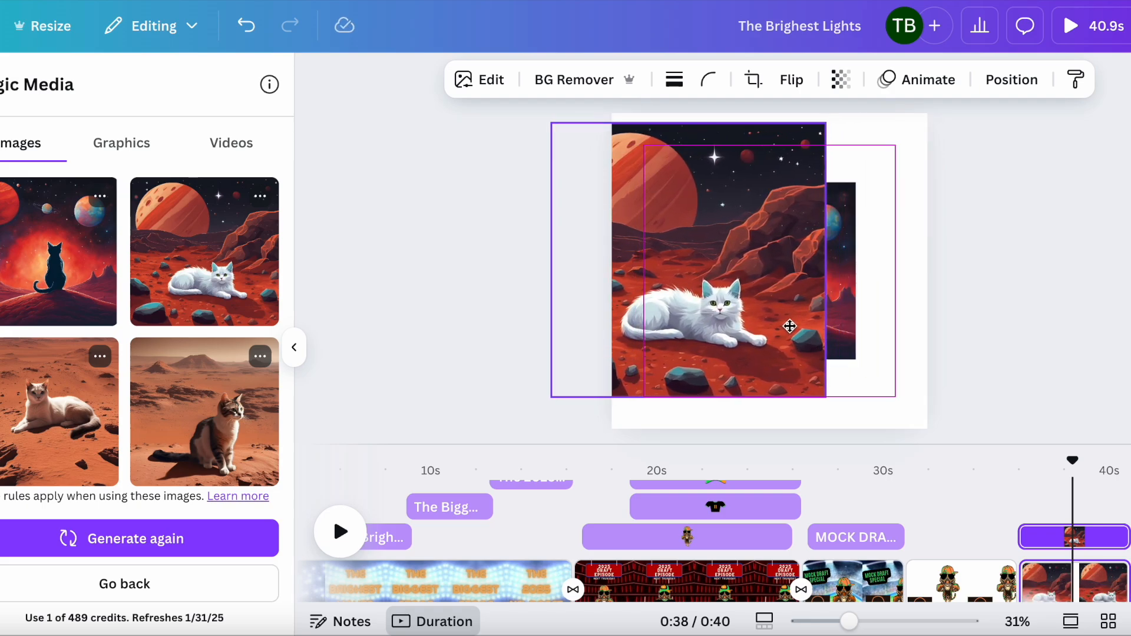
left_click(839, 301)
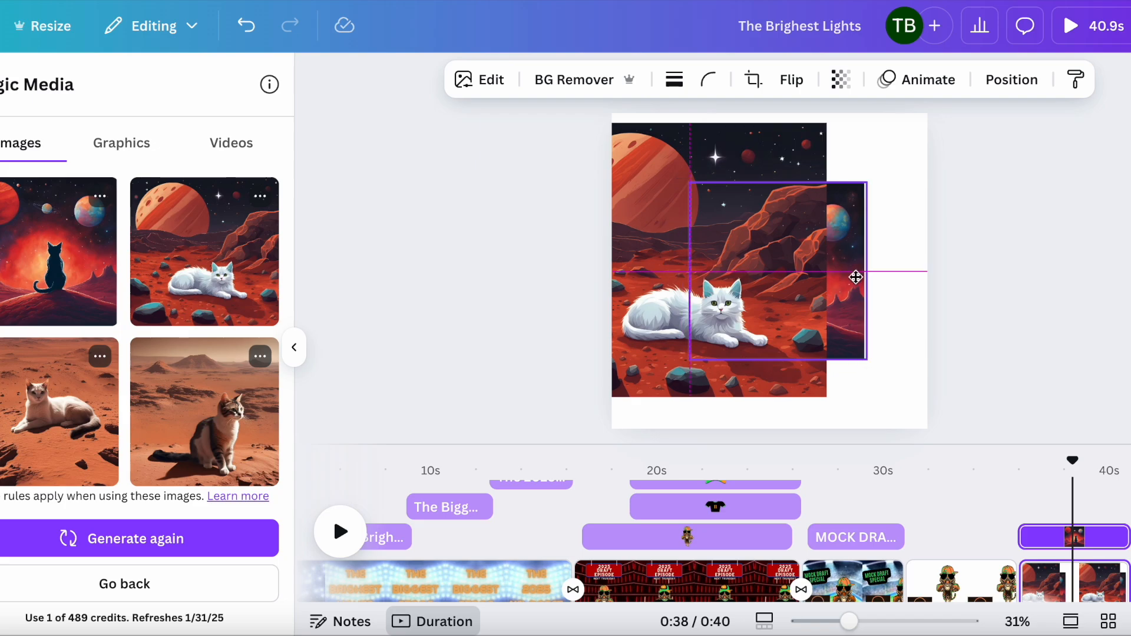
Step: Bring the silhouette cat image forward and move it onto the lower middle of the white cat image
left_click(1010, 79)
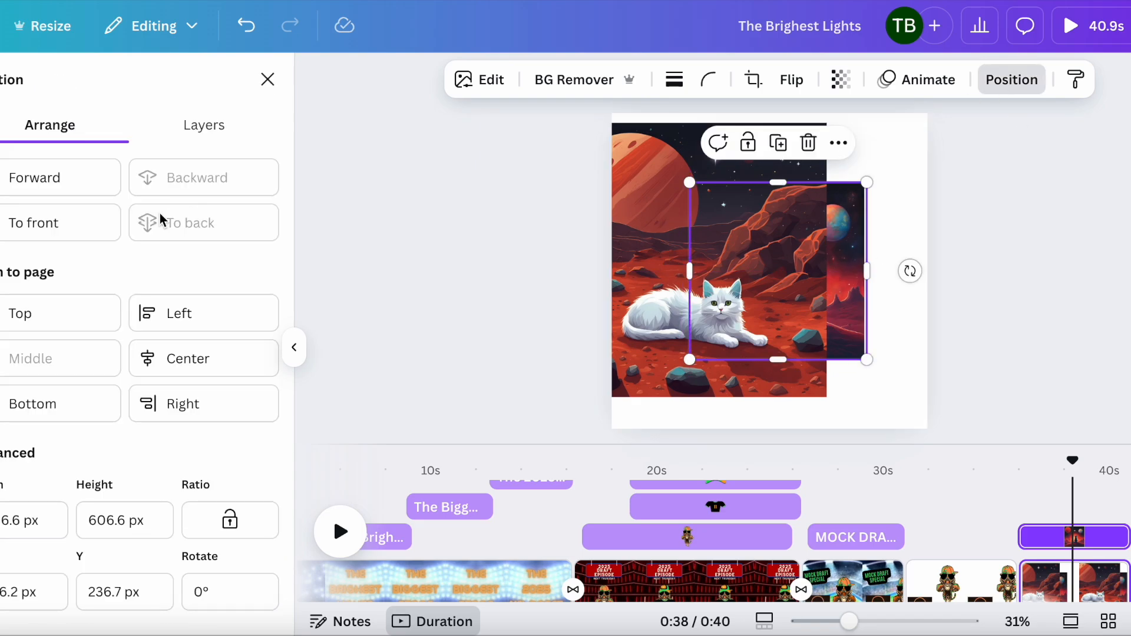
left_click(96, 184)
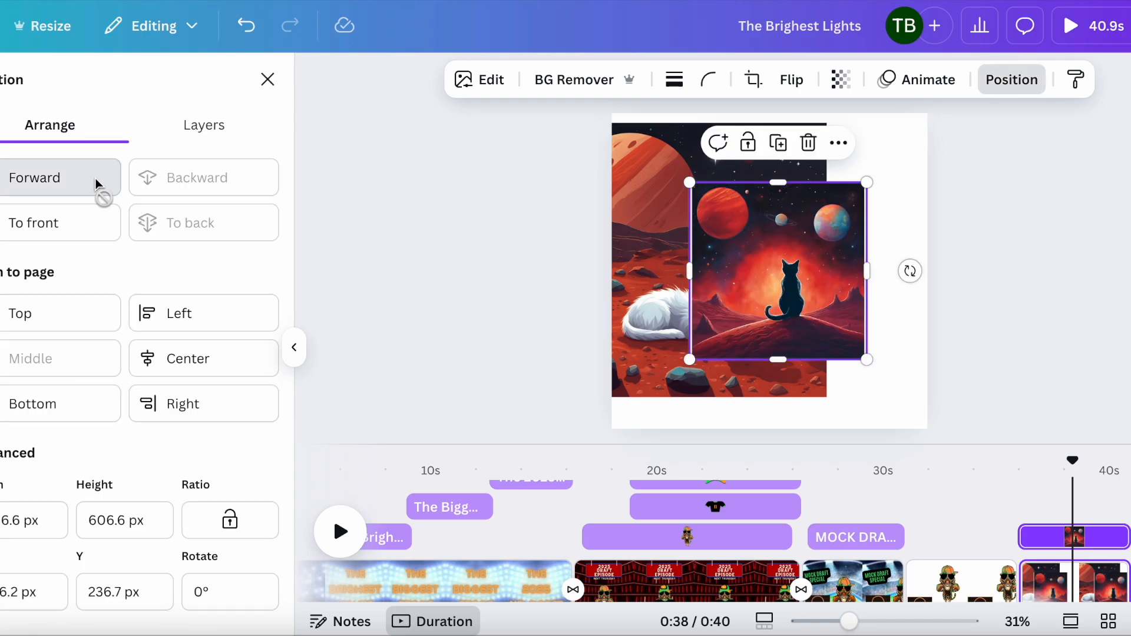
left_click(655, 224)
left_click_drag(655, 223, 729, 289)
left_click(727, 236)
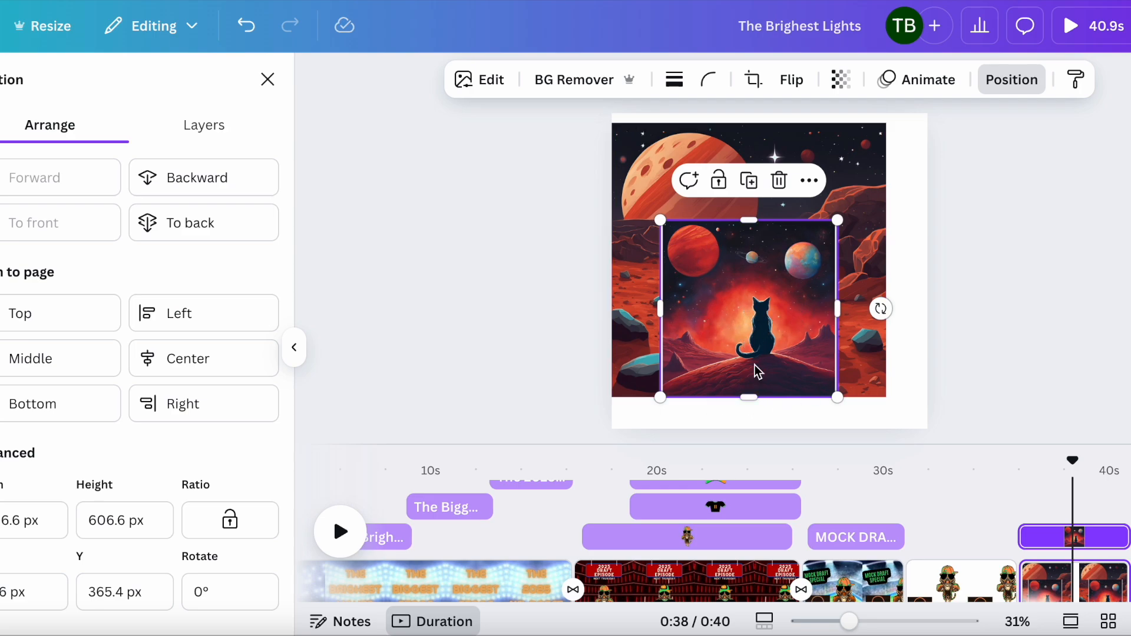
mouse_move(784, 287)
left_mouse_down()
mouse_move(662, 255)
mouse_move(781, 265)
mouse_move(790, 285)
left_mouse_up()
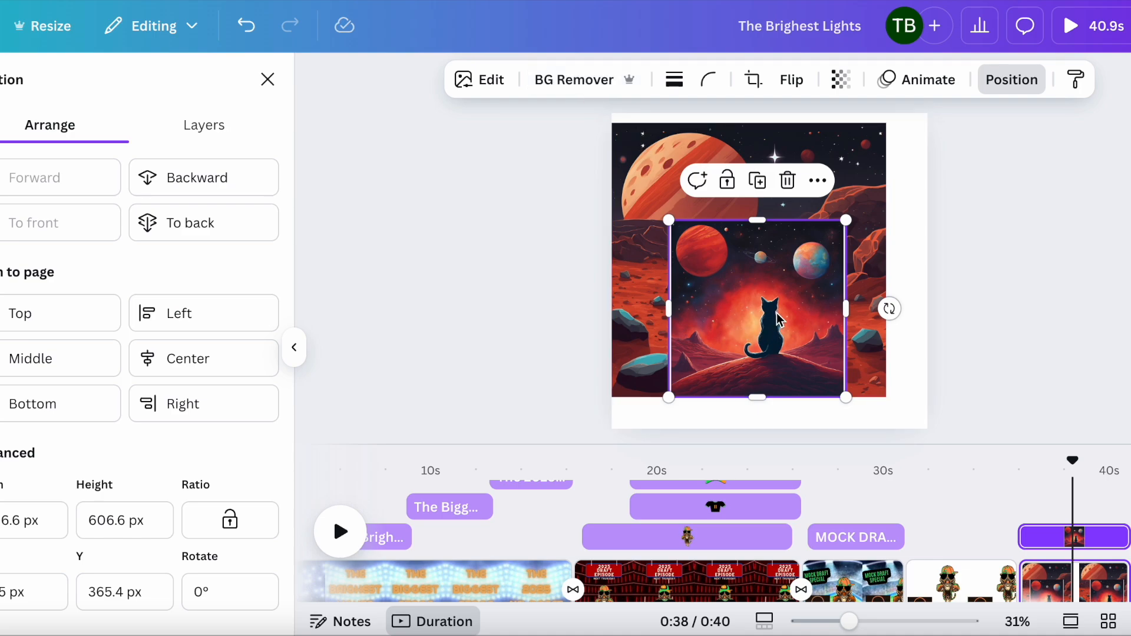
Step: Remove the silhouette cat image's background, then move and enlarge it toward the page's lower-right corner
left_click(592, 82)
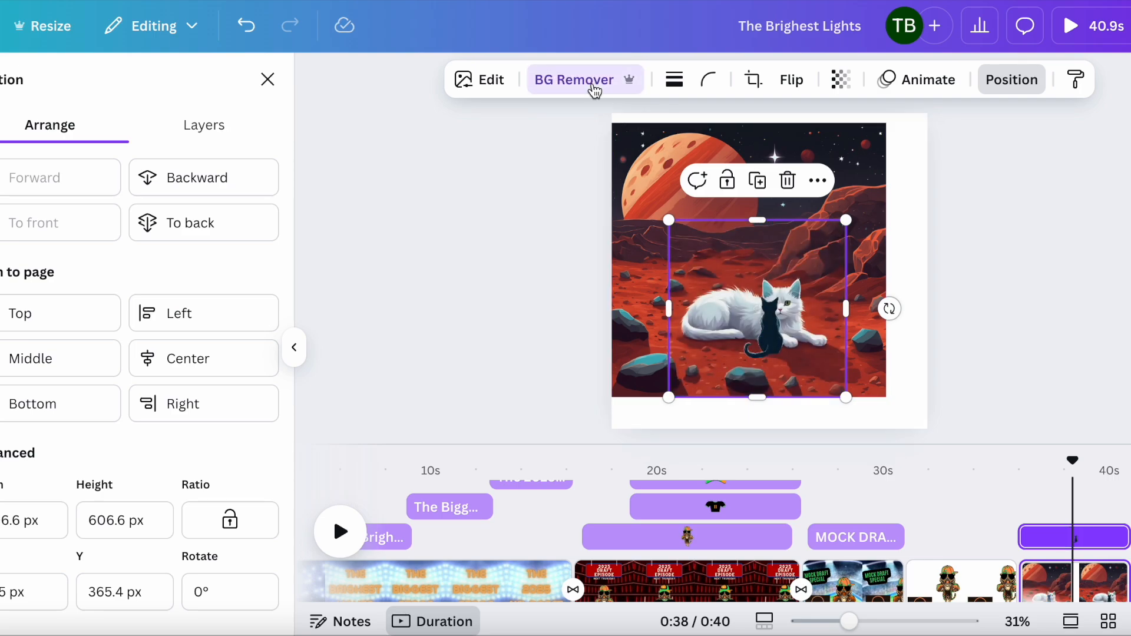
mouse_move(808, 333)
left_mouse_down()
mouse_move(906, 286)
mouse_move(921, 260)
mouse_move(910, 395)
mouse_move(908, 372)
mouse_move(827, 298)
mouse_move(794, 334)
left_mouse_up()
left_click_drag(864, 219, 940, 144)
left_click_drag(840, 300, 854, 356)
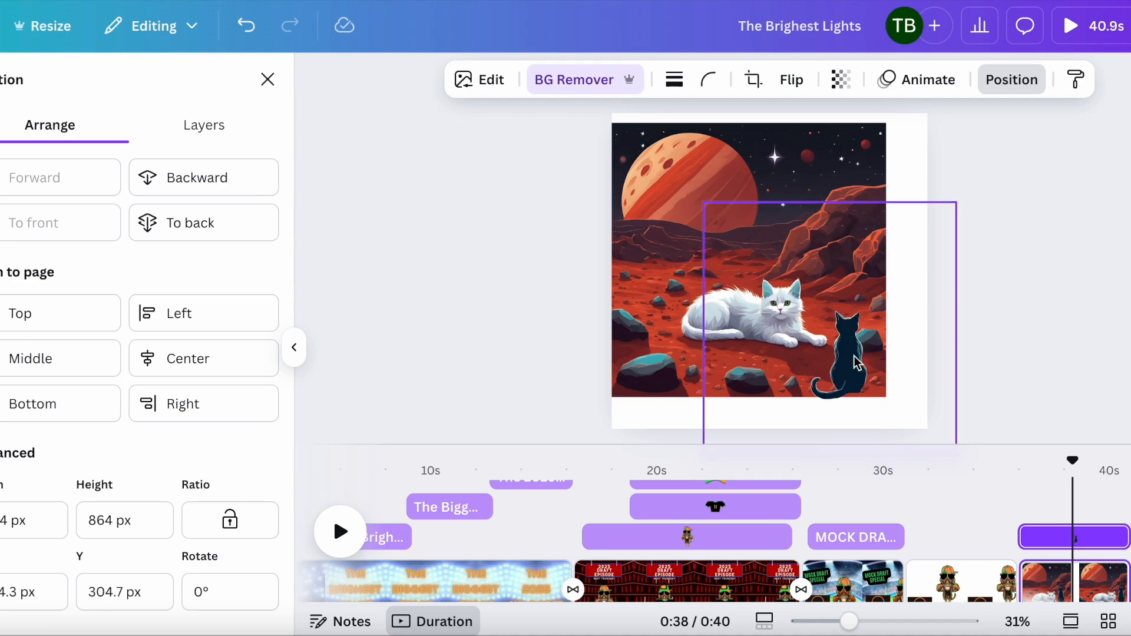
Step: Delete the white cat background image and move the silhouette, then undo both changes
left_click(687, 150)
key("Delete")
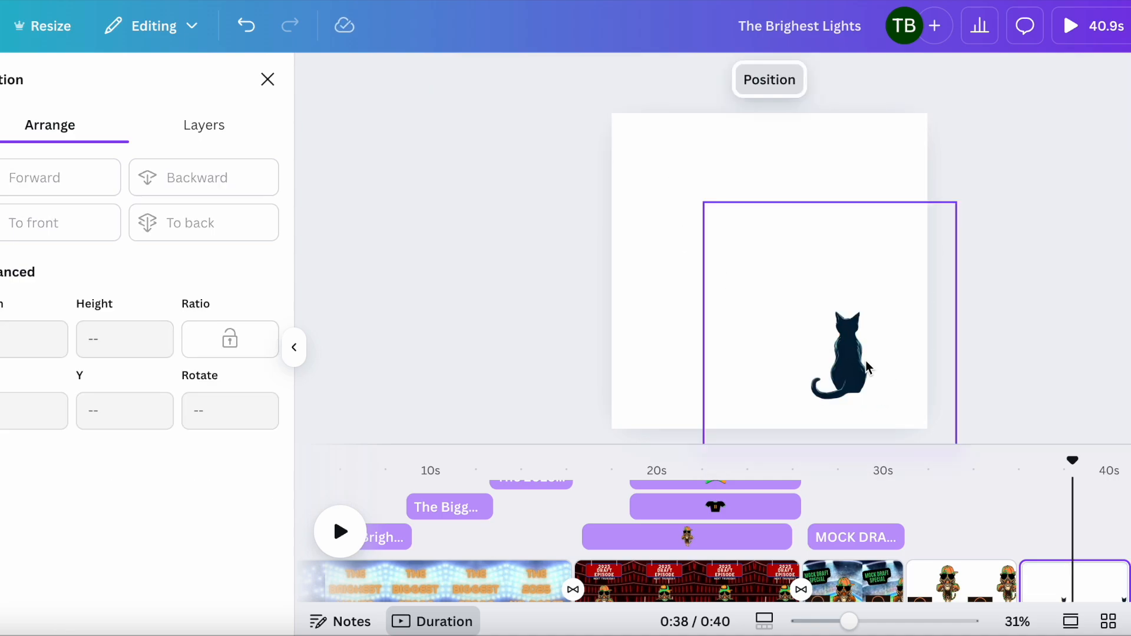
left_click_drag(864, 361, 790, 313)
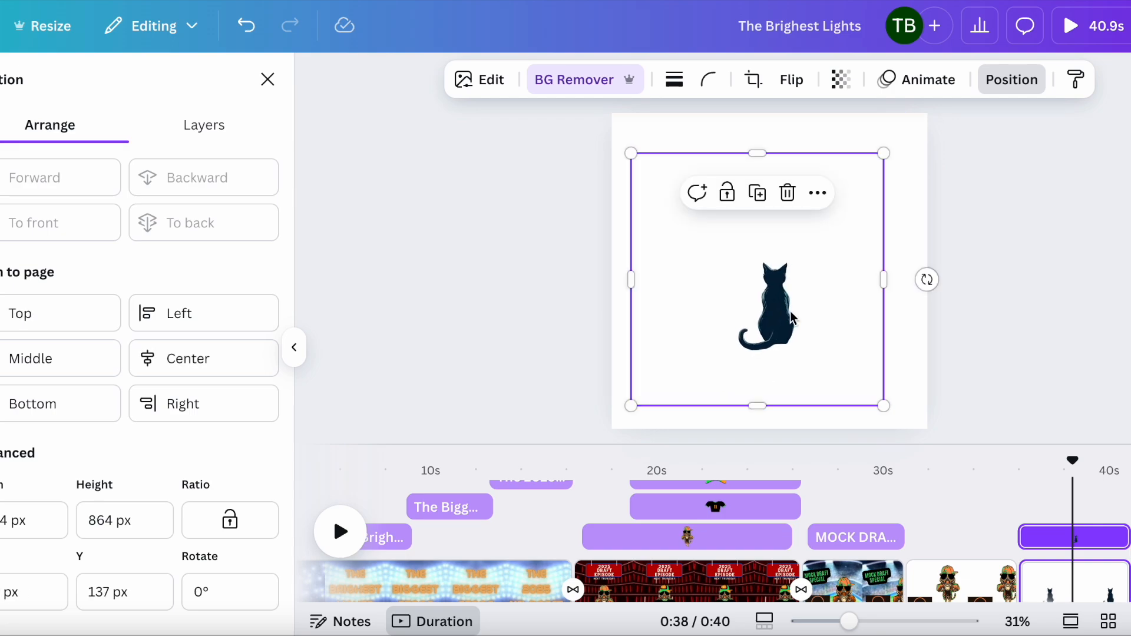
key("ctrl+z")
key("ctrl+z")
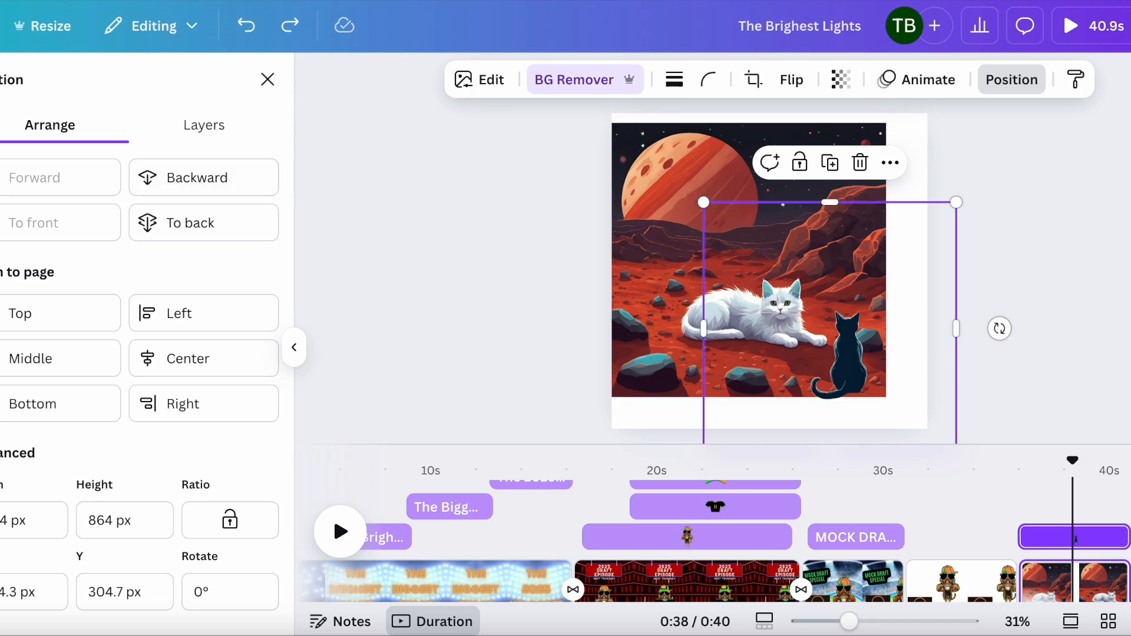
Step: Delete both cat images from the fifth page
left_click(681, 179)
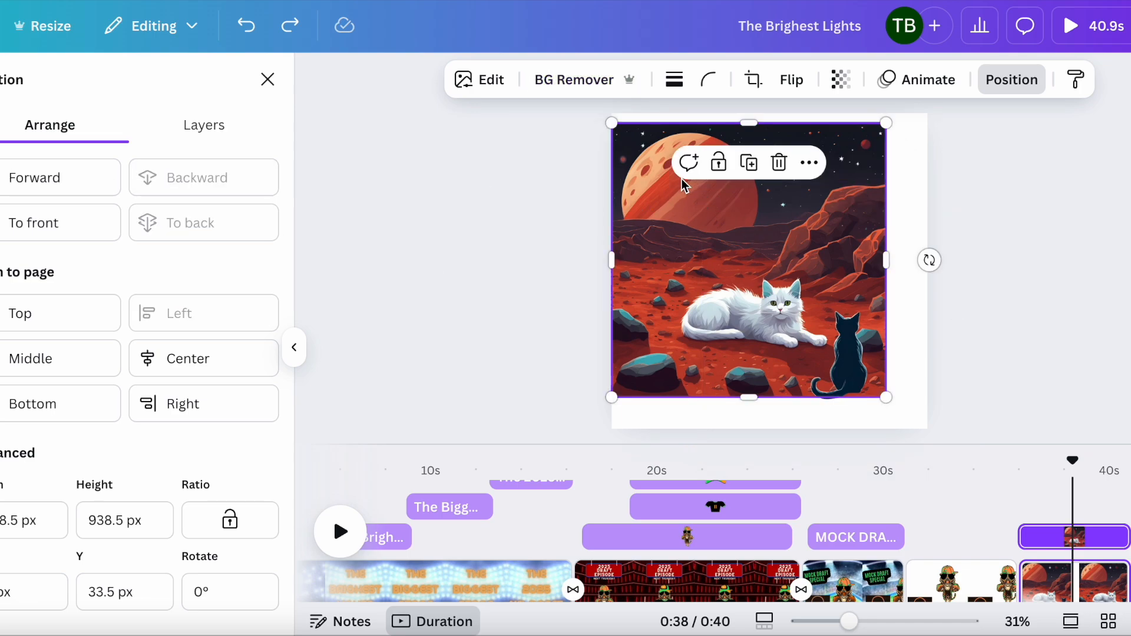
key("Delete")
left_click(830, 359)
key("Delete")
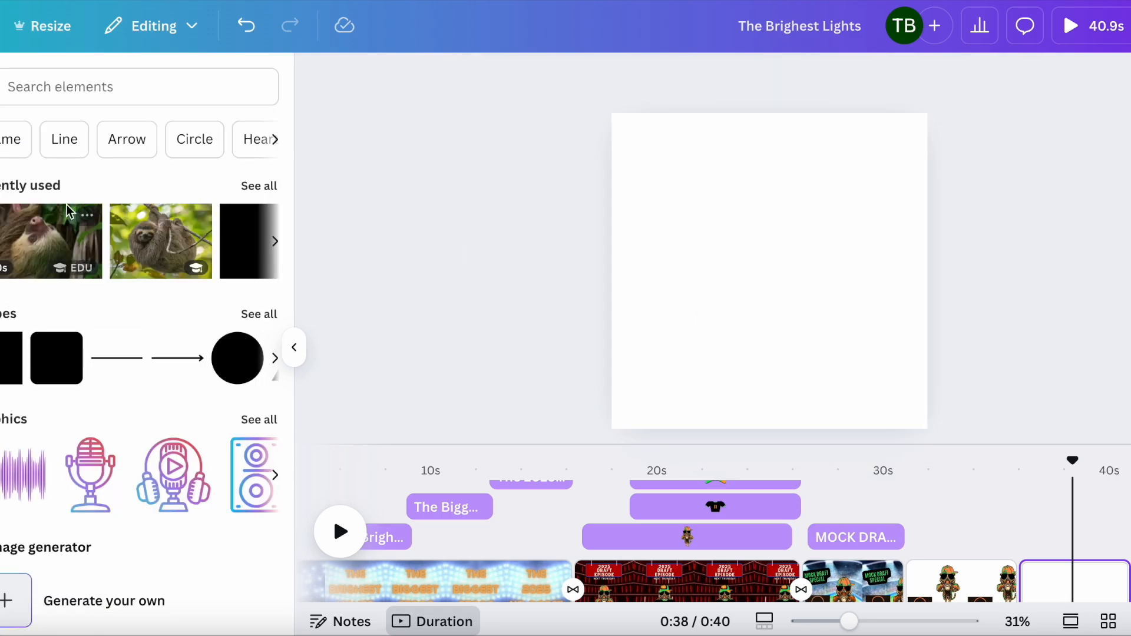
Step: Add the sloth photo from recently used, remove its background and move it, then delete it
scroll(141, 242, "right", 3)
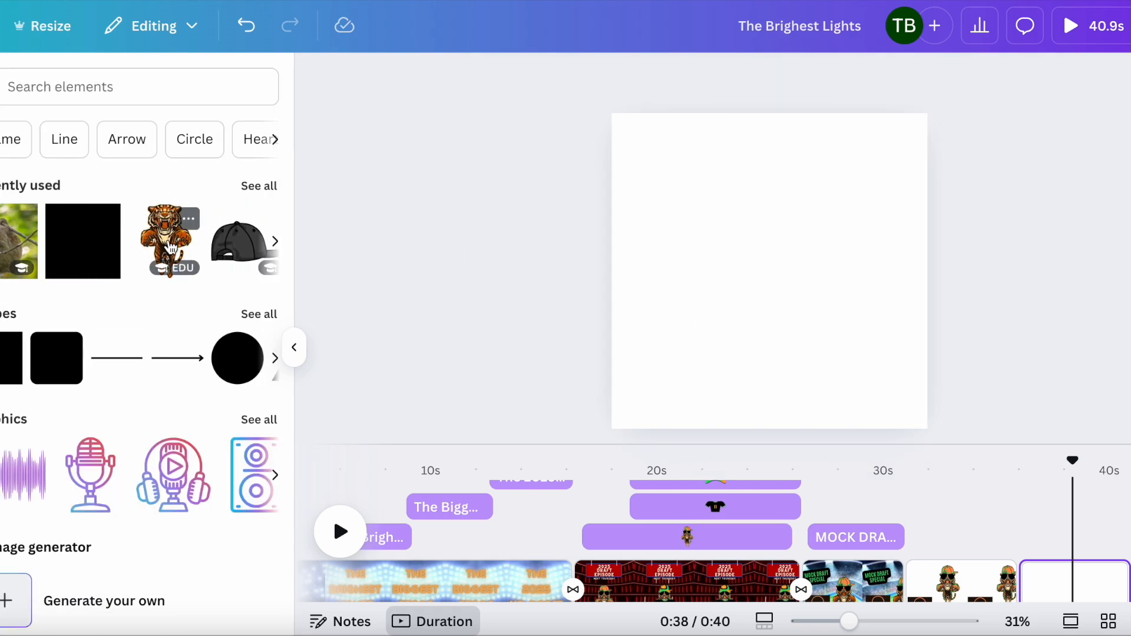
scroll(152, 259, "left", 3)
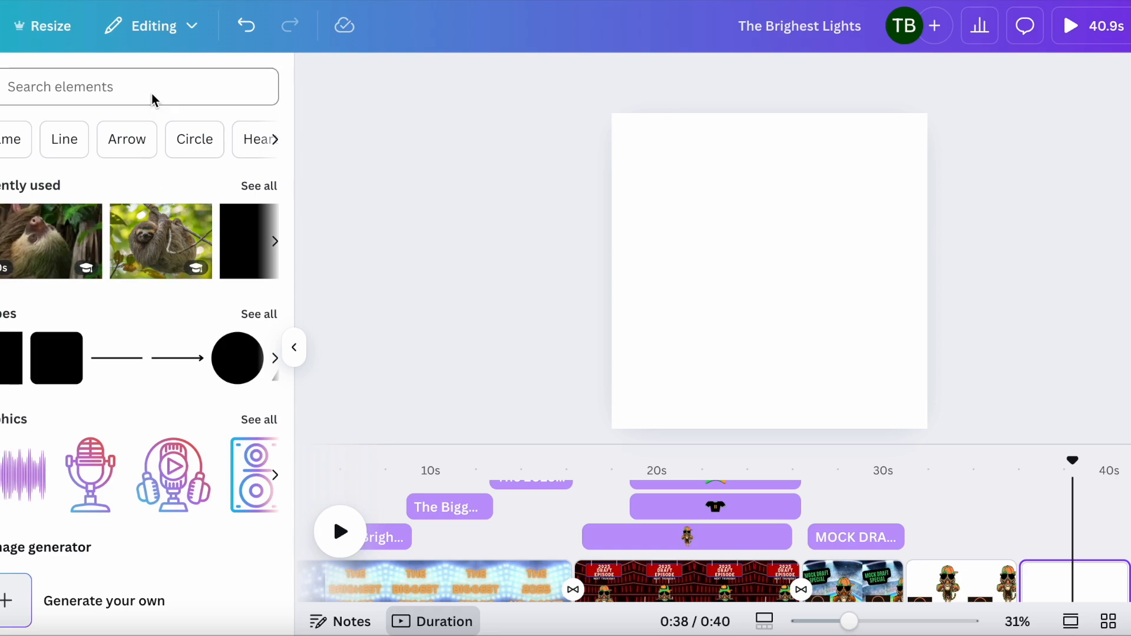
left_click(155, 225)
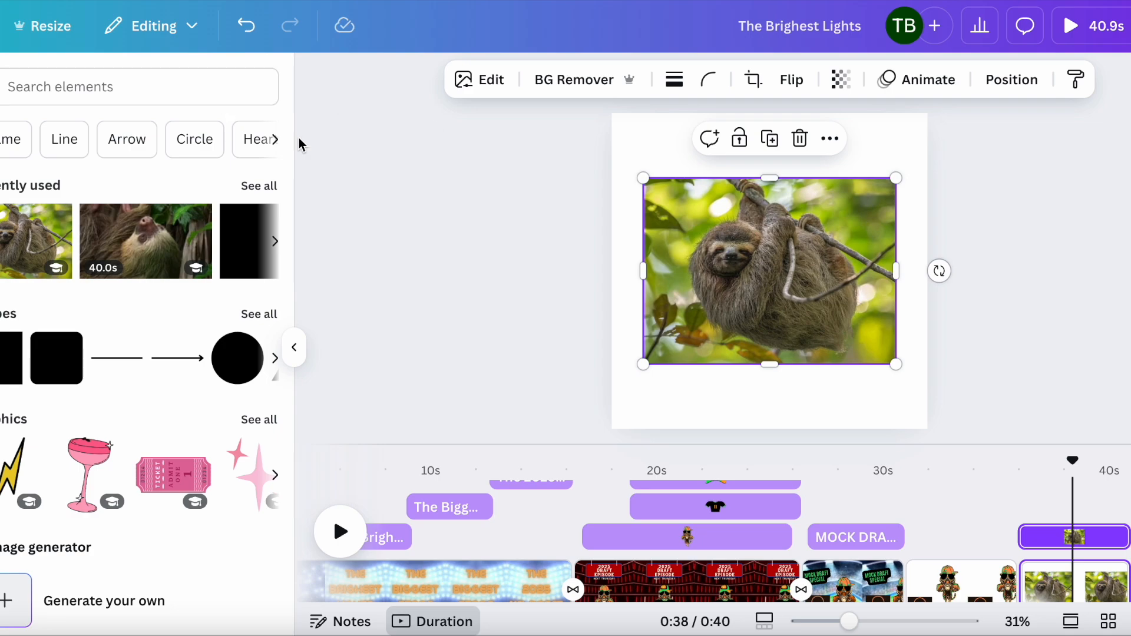
left_click_drag(778, 278, 748, 271)
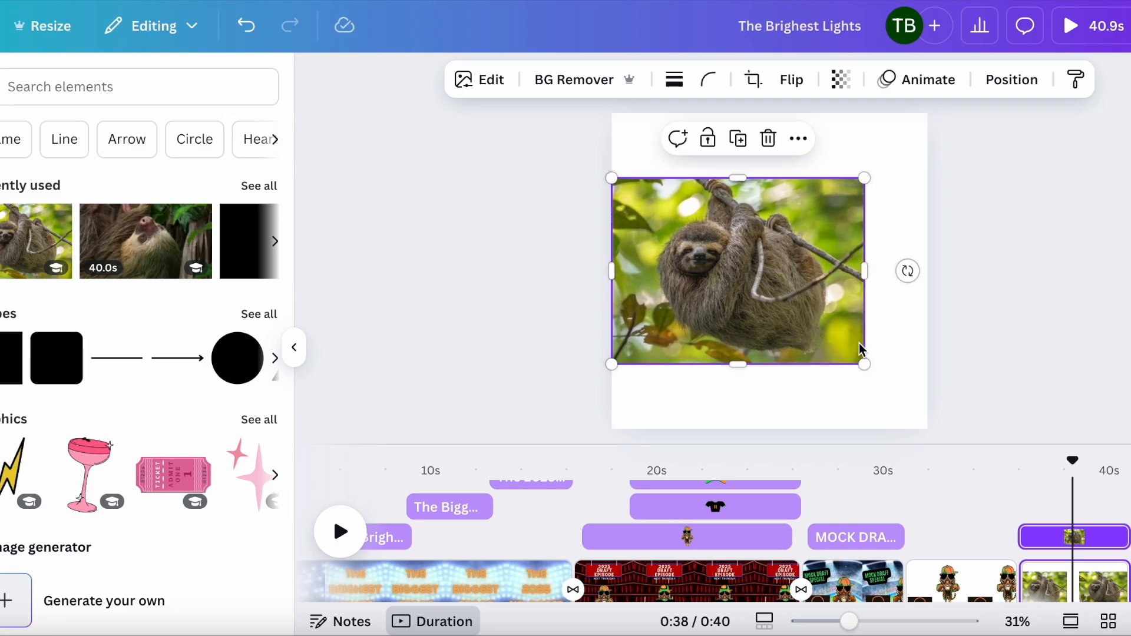
left_click(580, 81)
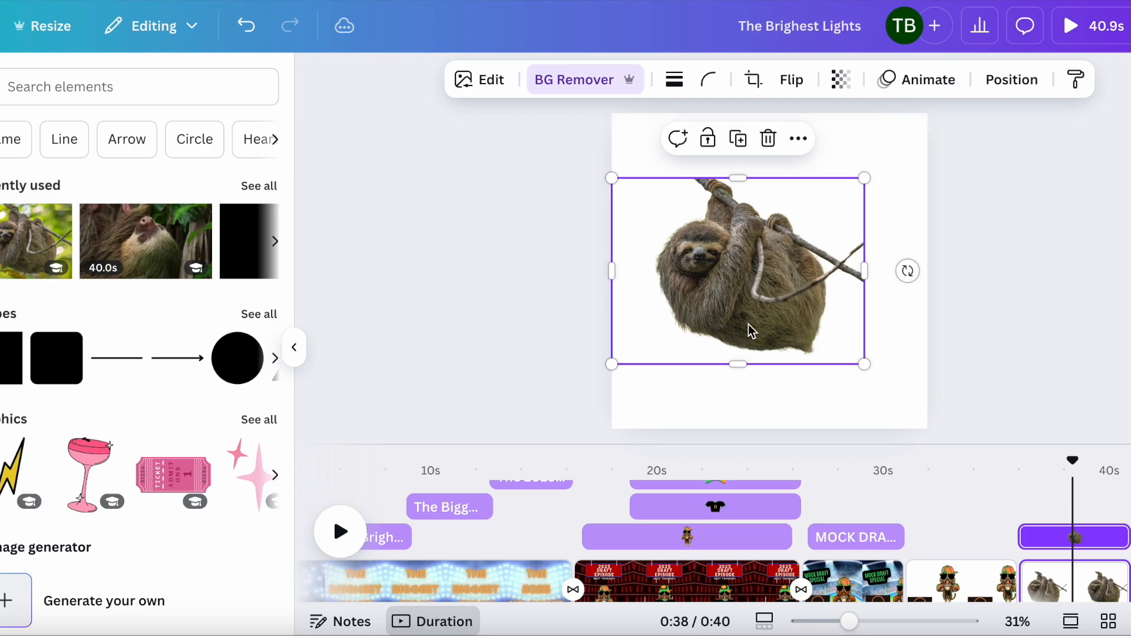
left_click_drag(747, 328, 818, 250)
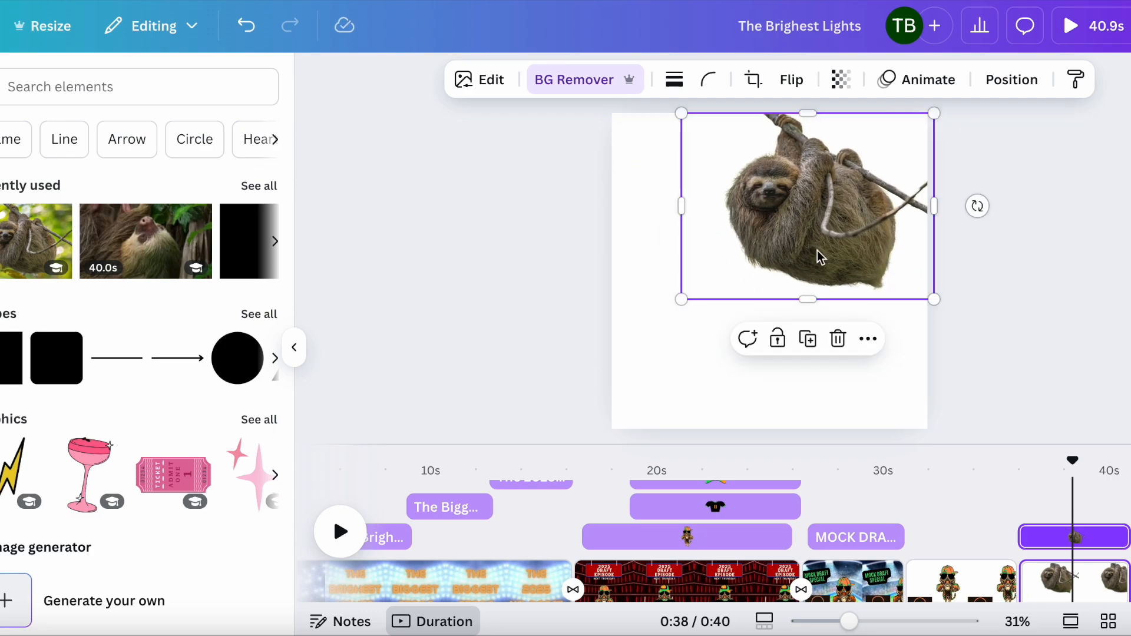
key("Delete")
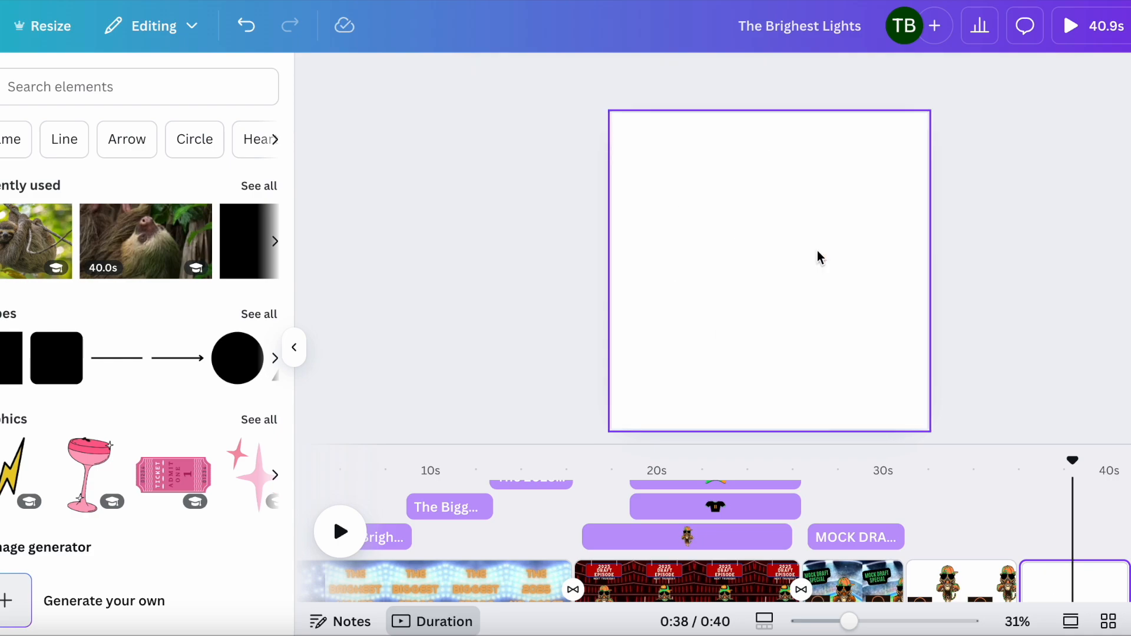
Step: Add the sloth video, enlarge it to the page width and apply background removal, then delete it
left_click(136, 232)
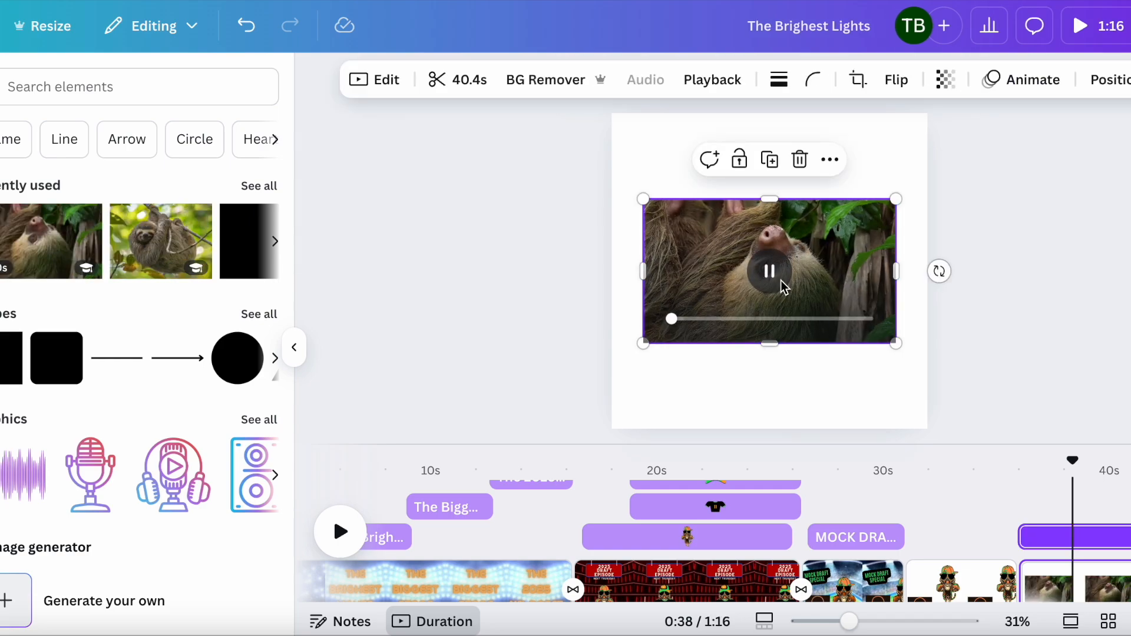
left_click_drag(826, 274, 794, 257)
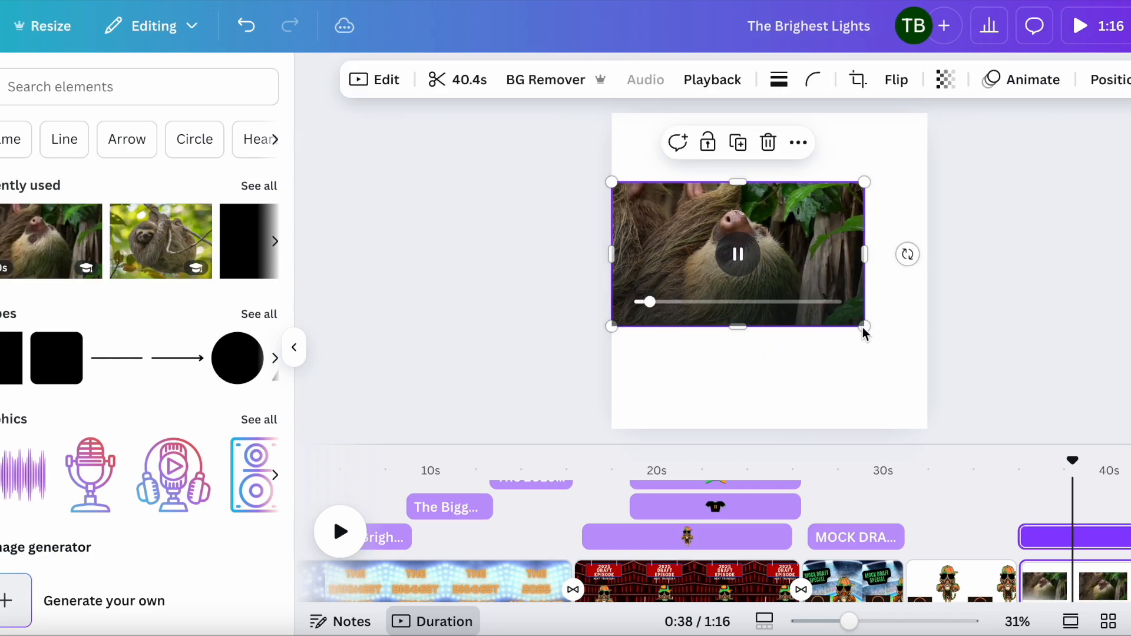
left_click_drag(866, 331, 929, 367)
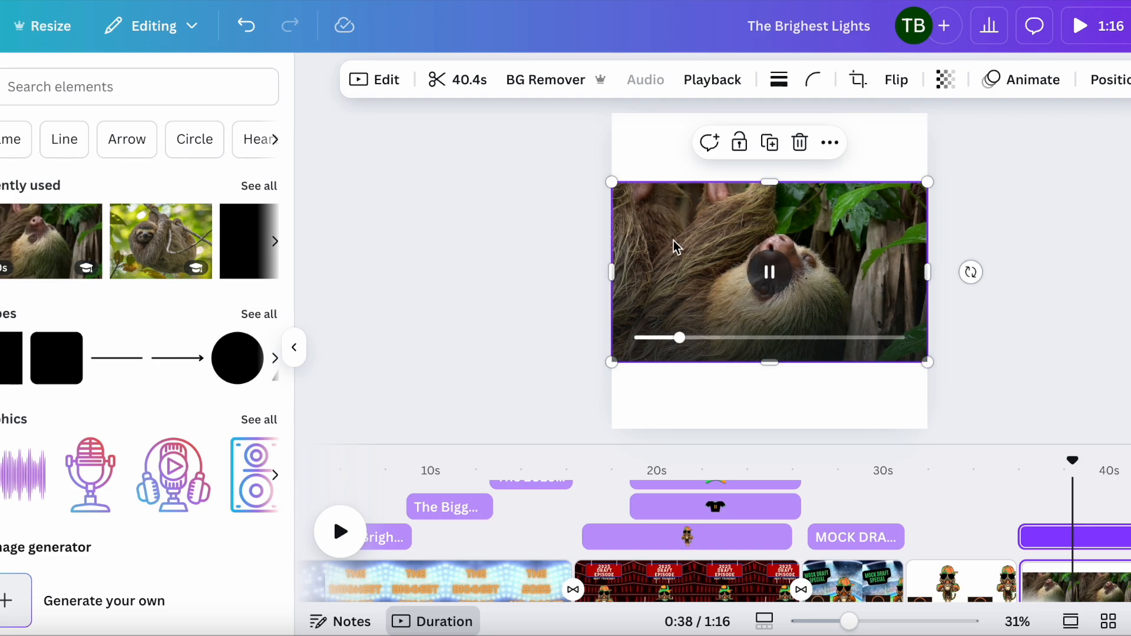
left_click(550, 86)
left_click(776, 270)
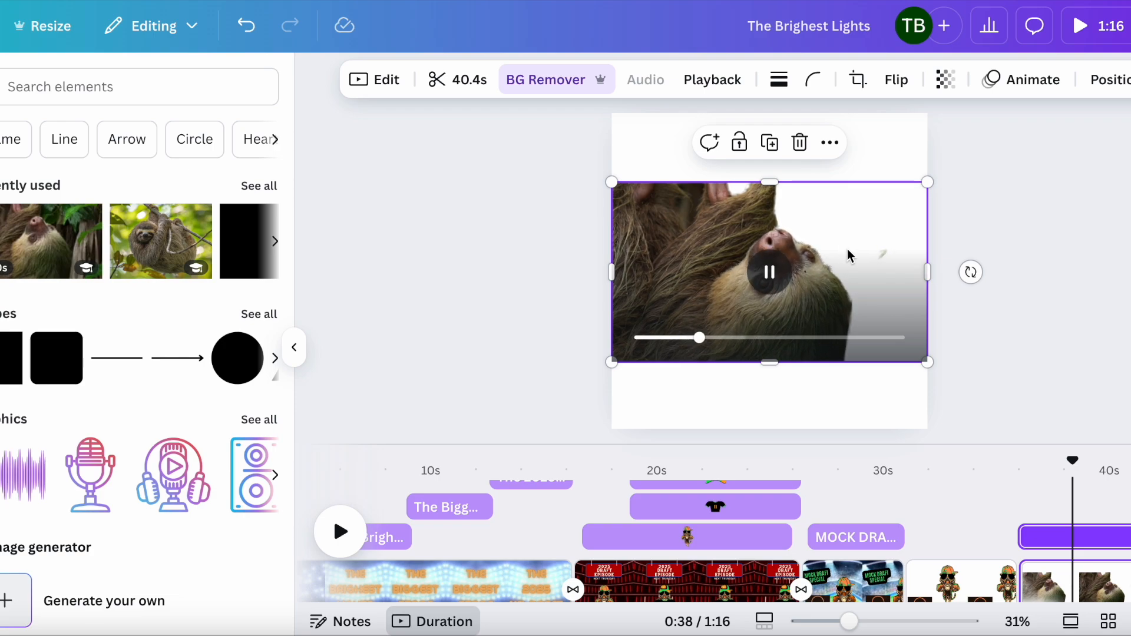
left_click(772, 271)
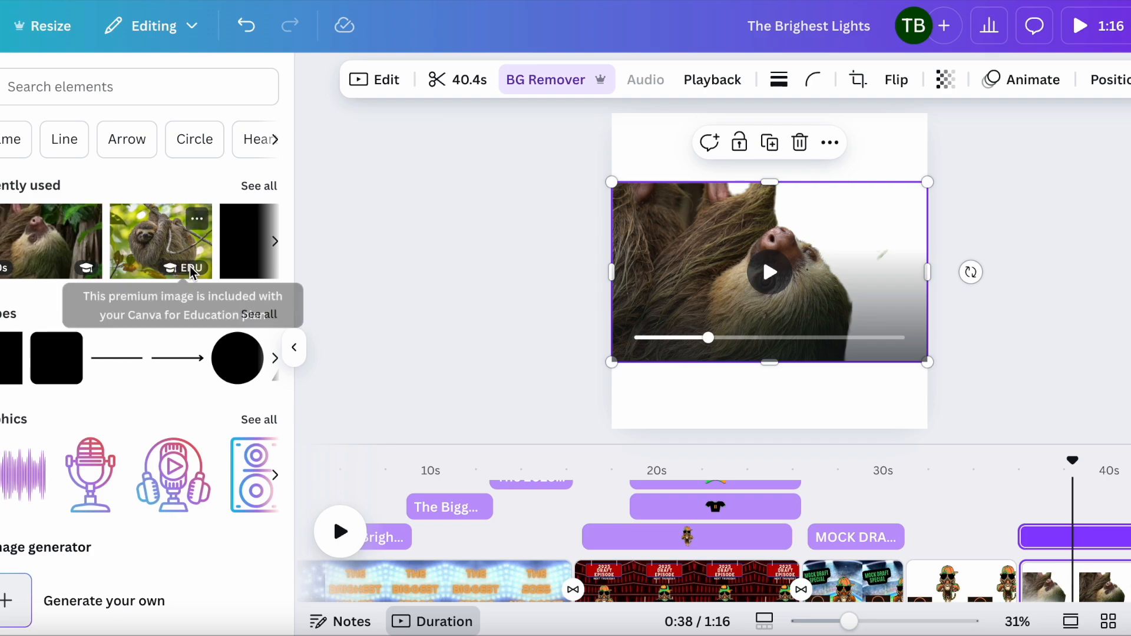
scroll(192, 259, "right", 3)
scroll(192, 259, "right", 2)
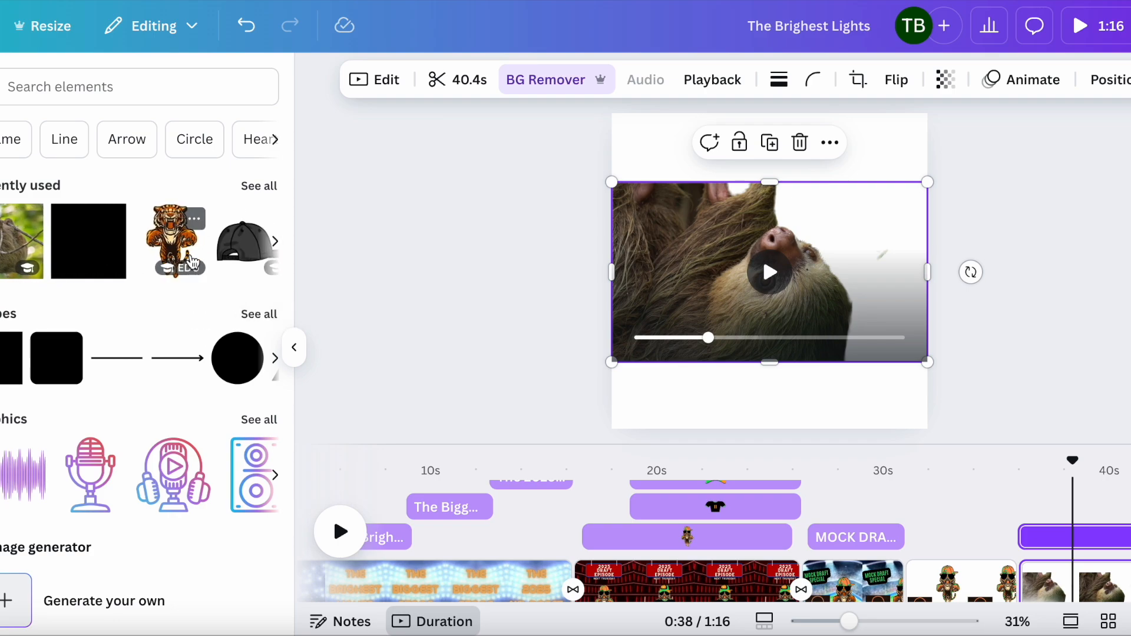
scroll(192, 260, "left", 4)
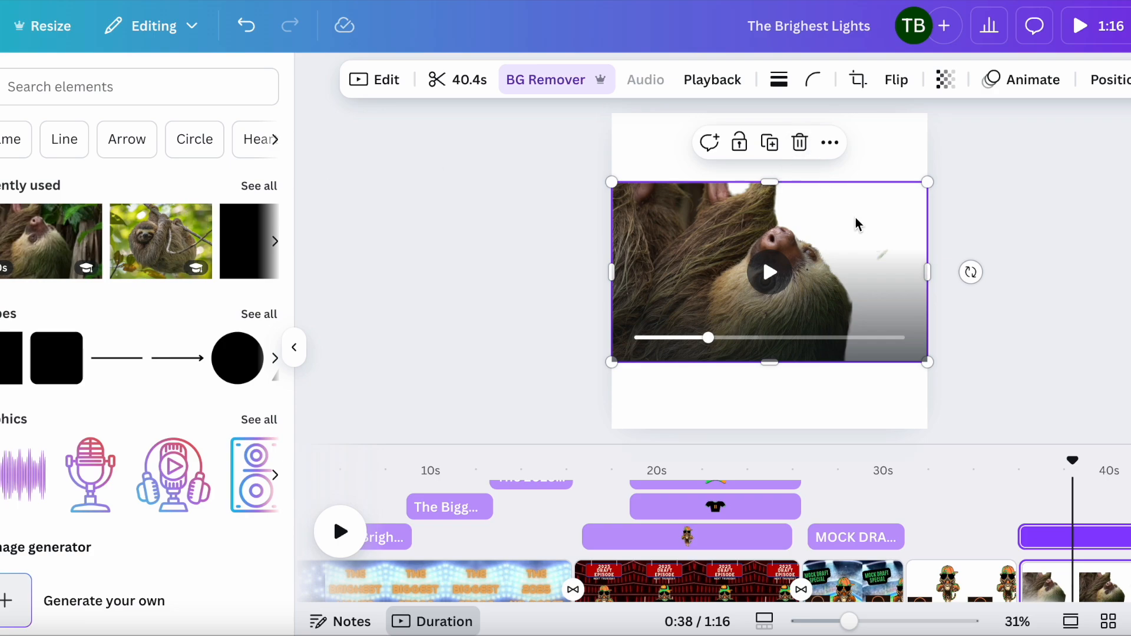
key("Delete")
Step: Select the fourth page with the tiger graphic
left_click(963, 560)
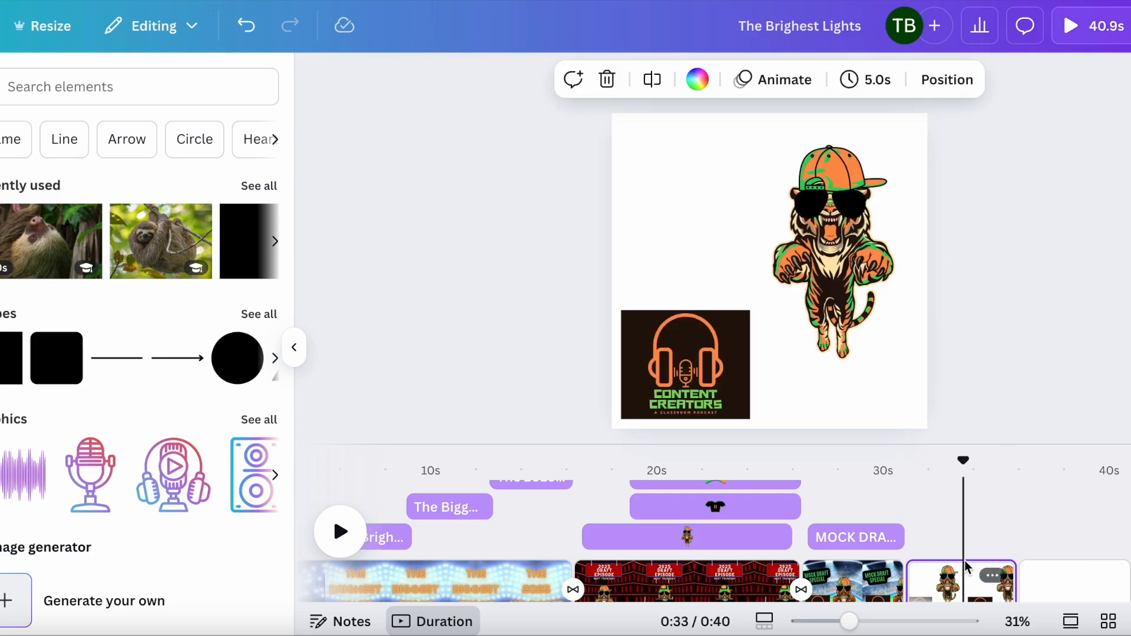